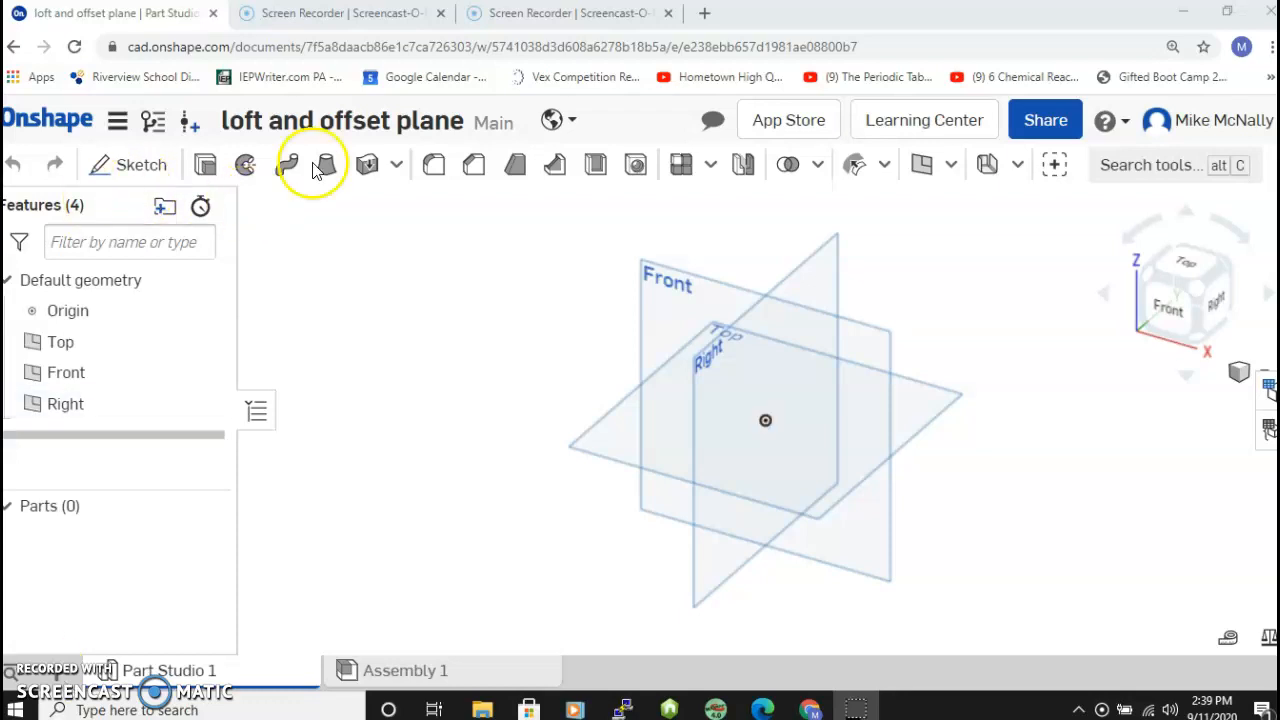
# Step: Sketch a center-point circle about 2.28 in in diameter, centred on the origin, on the Front plane
pyautogui.click(1166, 310)
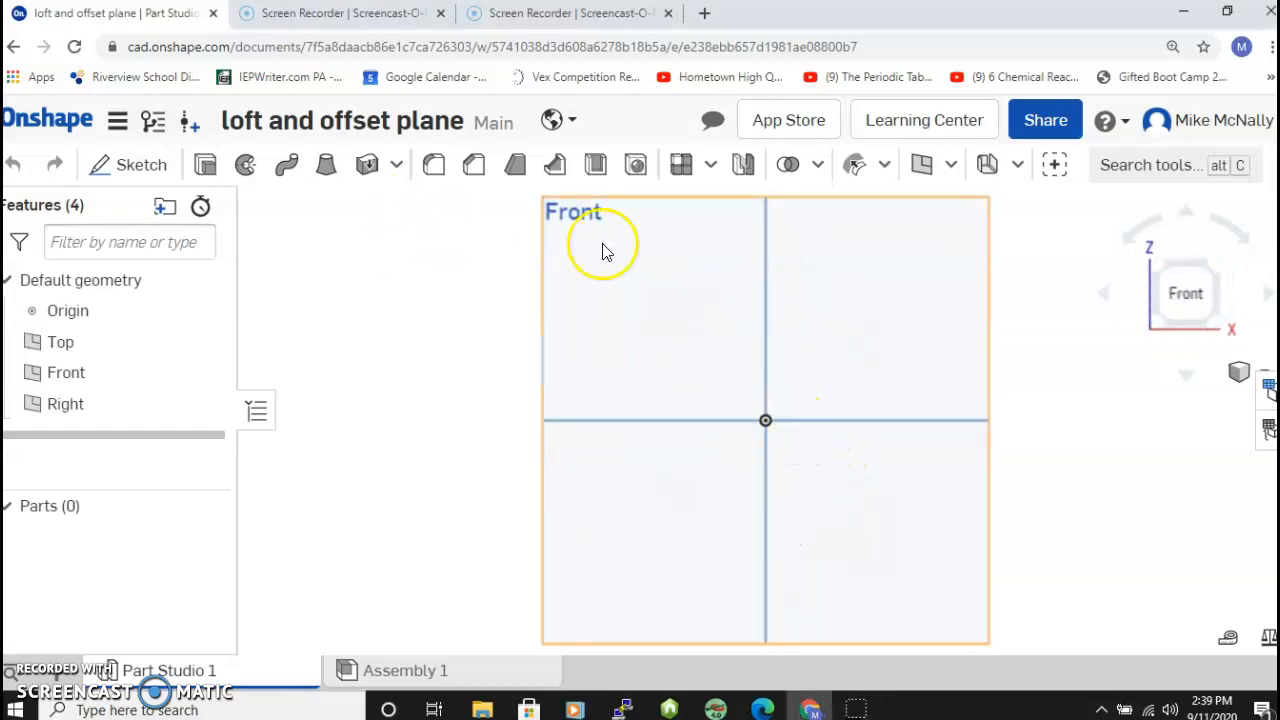
pyautogui.click(135, 164)
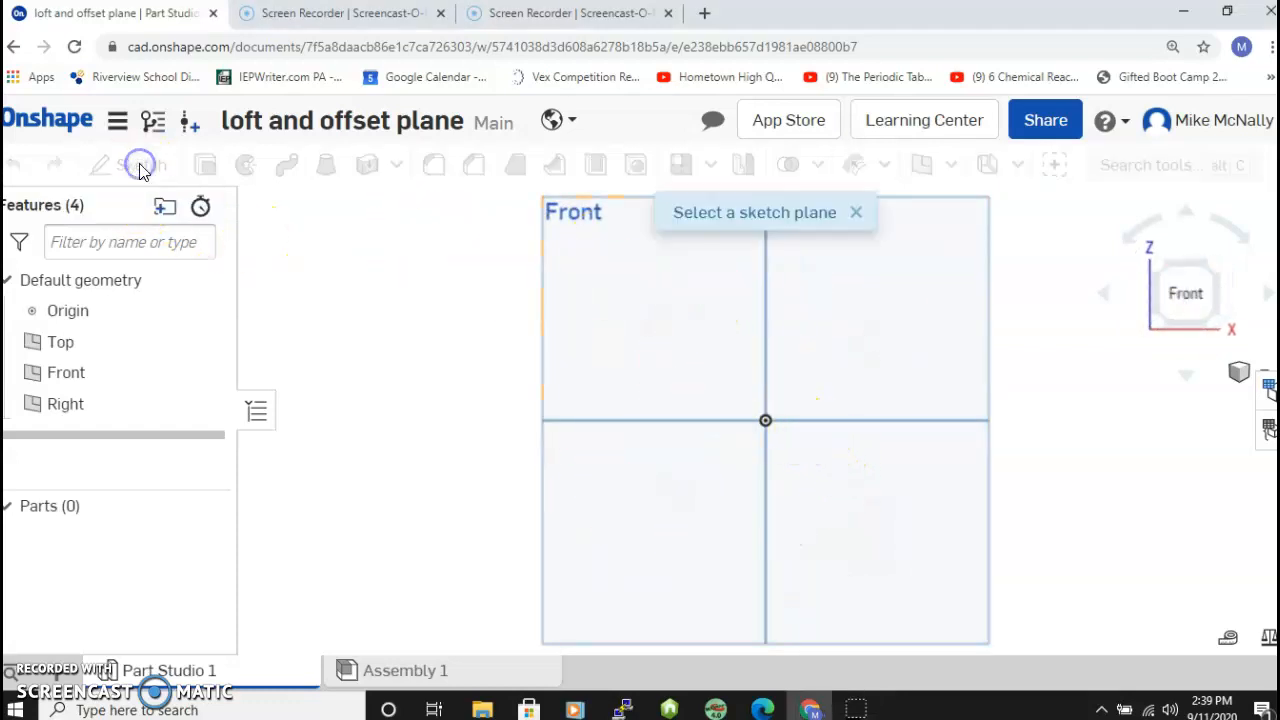
pyautogui.click(645, 365)
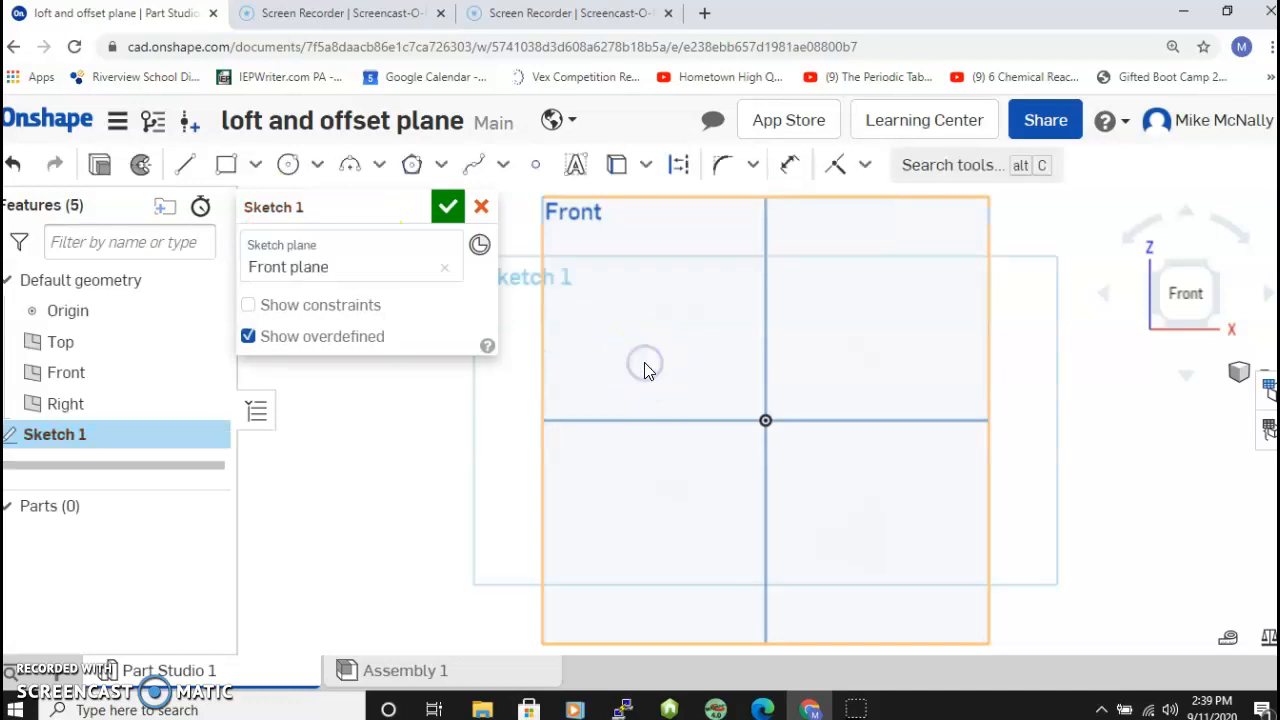
pyautogui.click(317, 168)
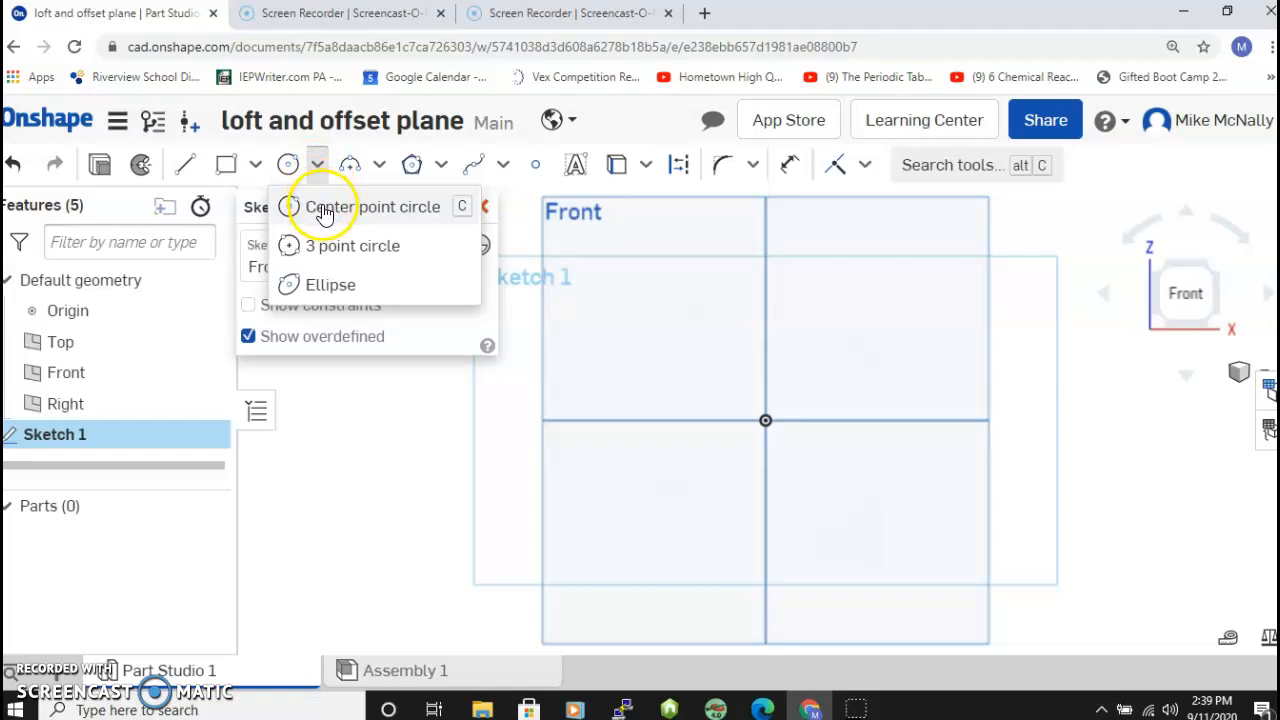
pyautogui.click(322, 210)
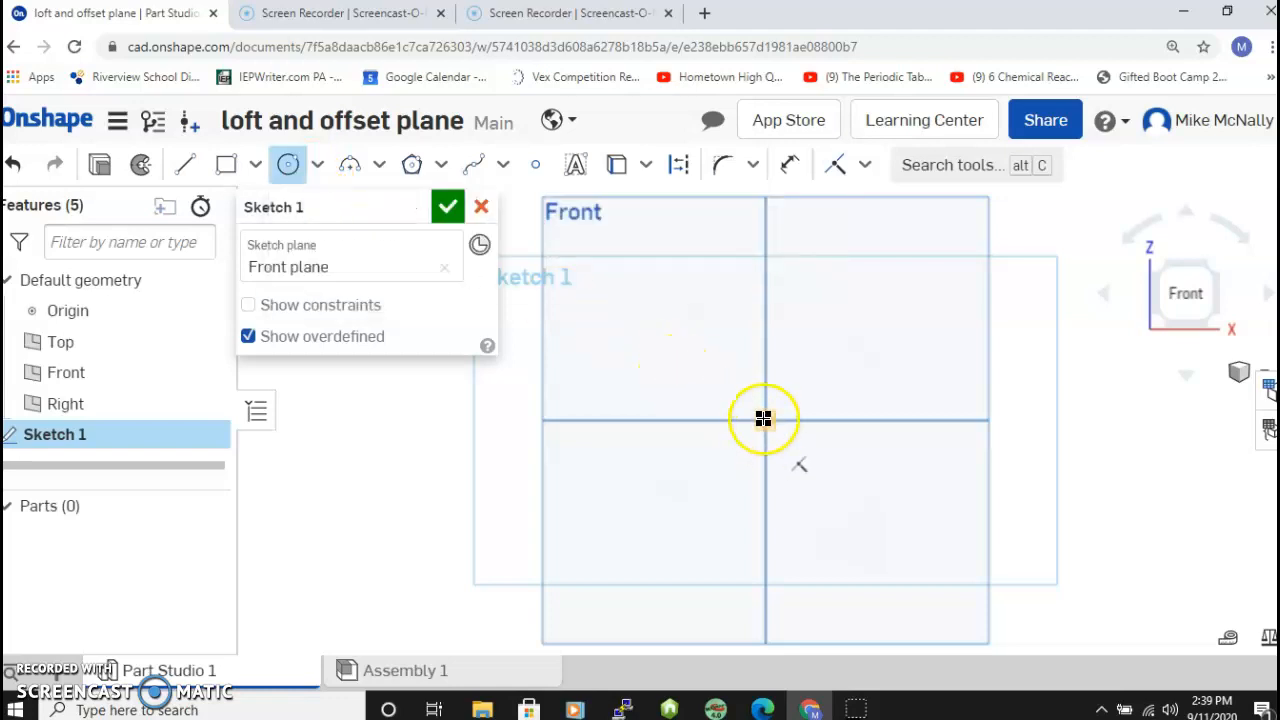
pyautogui.click(764, 418)
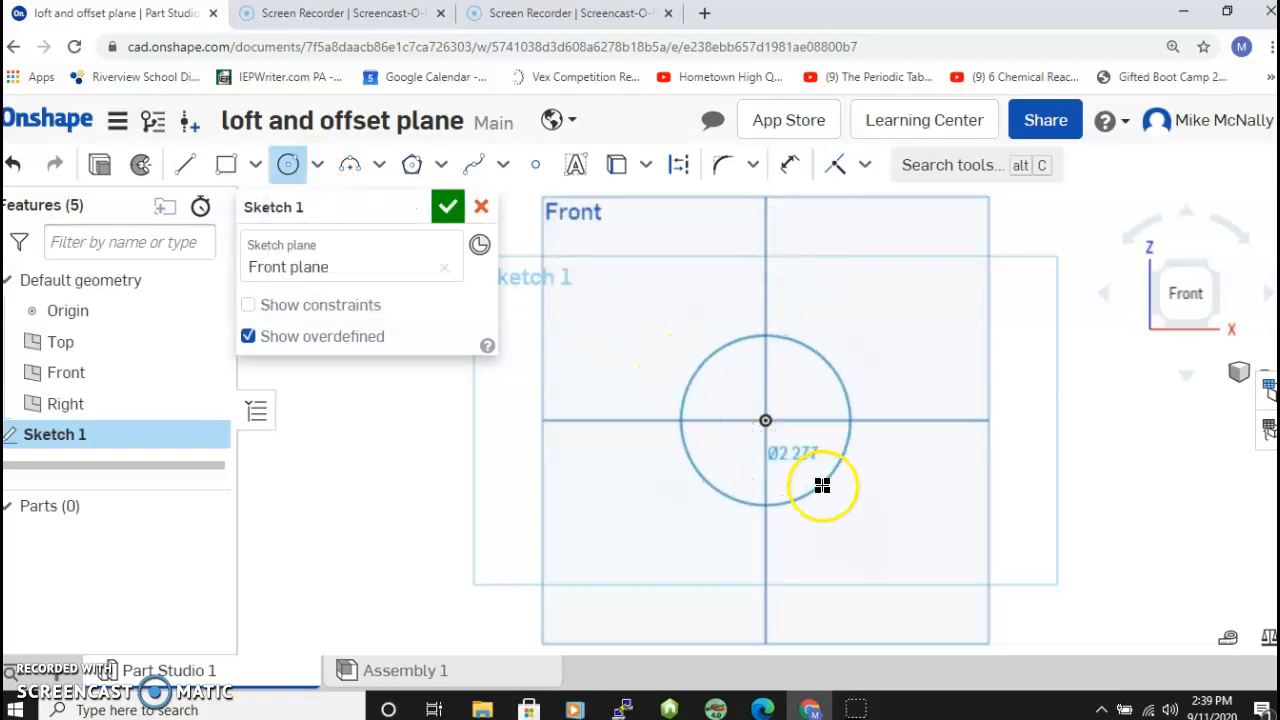
pyautogui.click(822, 485)
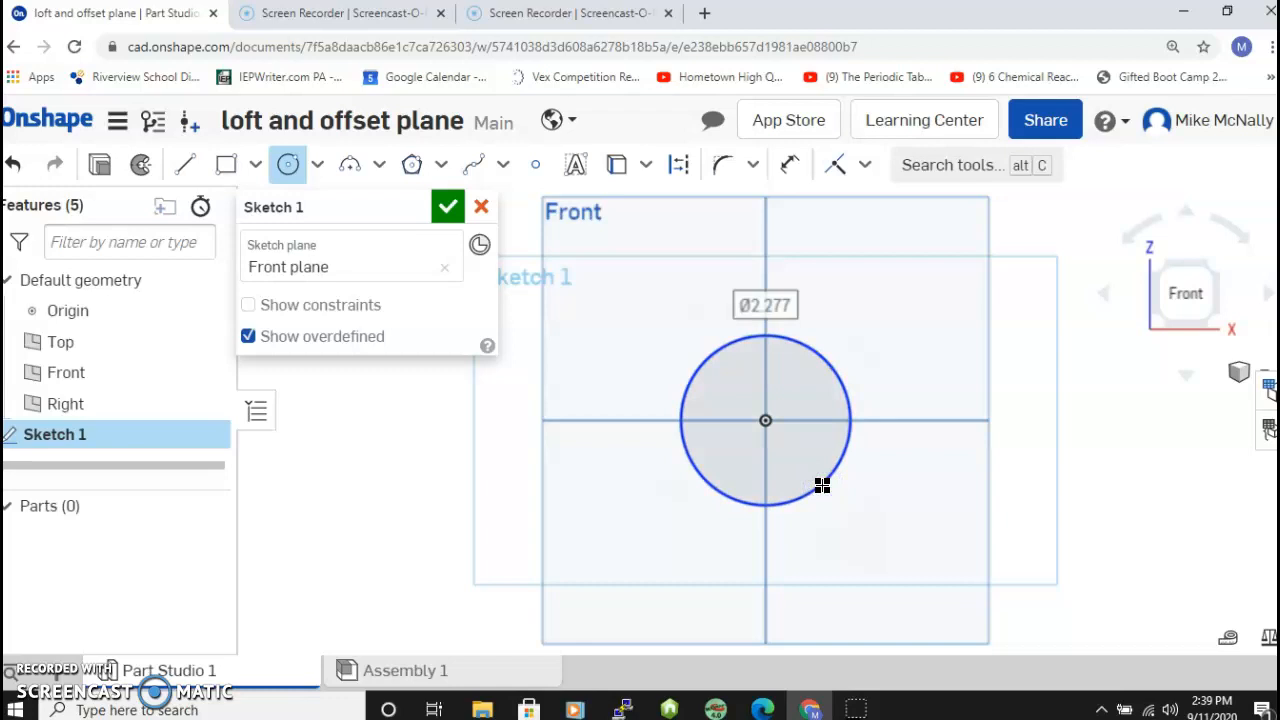
pyautogui.click(447, 210)
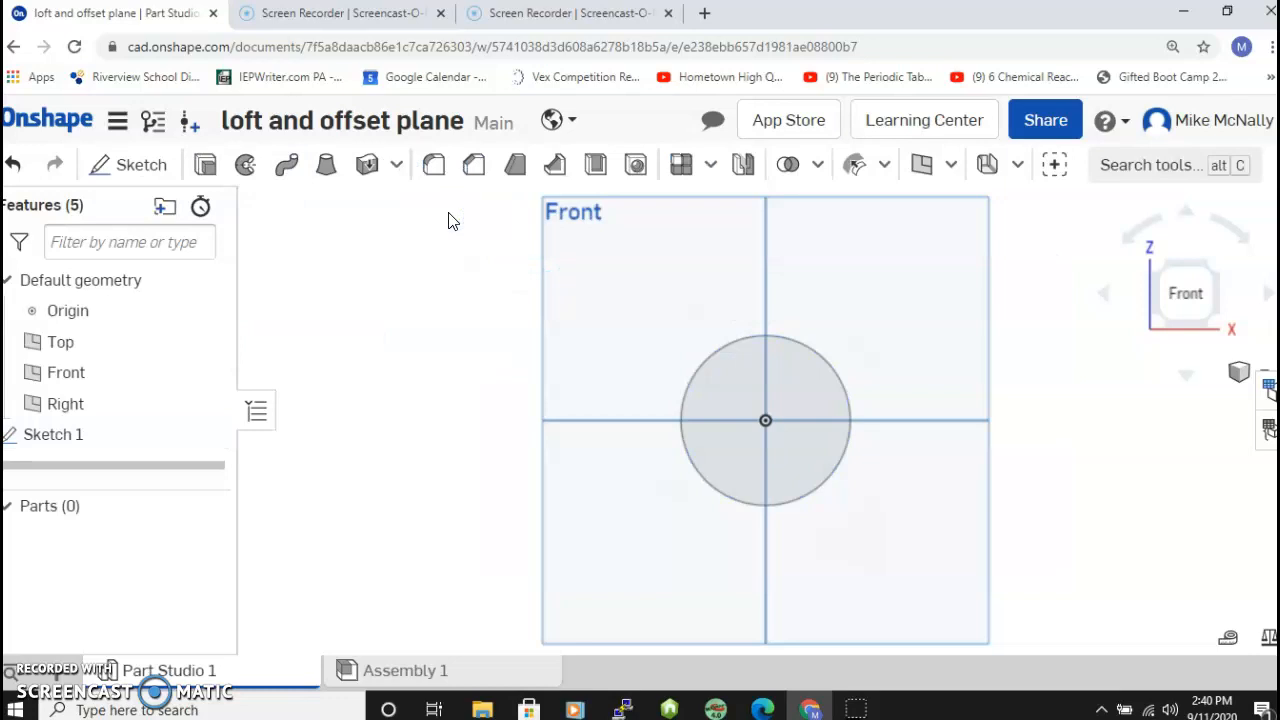
# Step: Start creating a plane offset from the Front plane
pyautogui.rightClick(1036, 298)
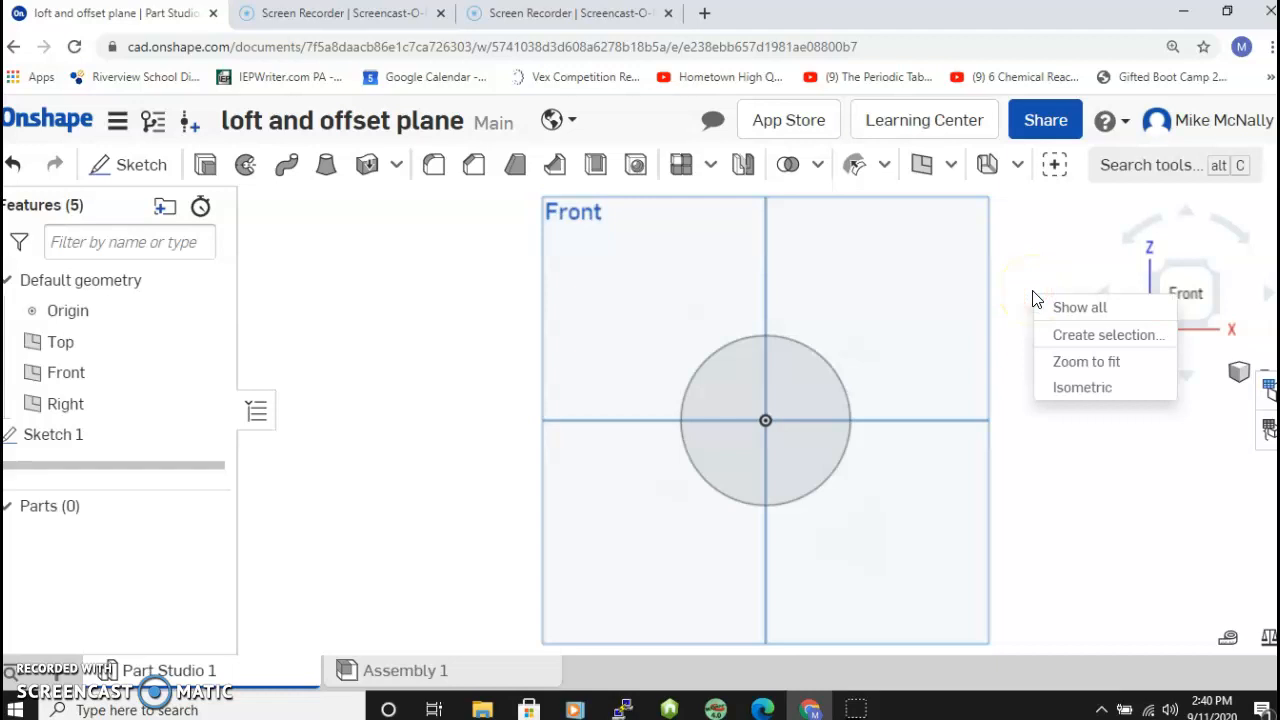
pyautogui.click(1063, 398)
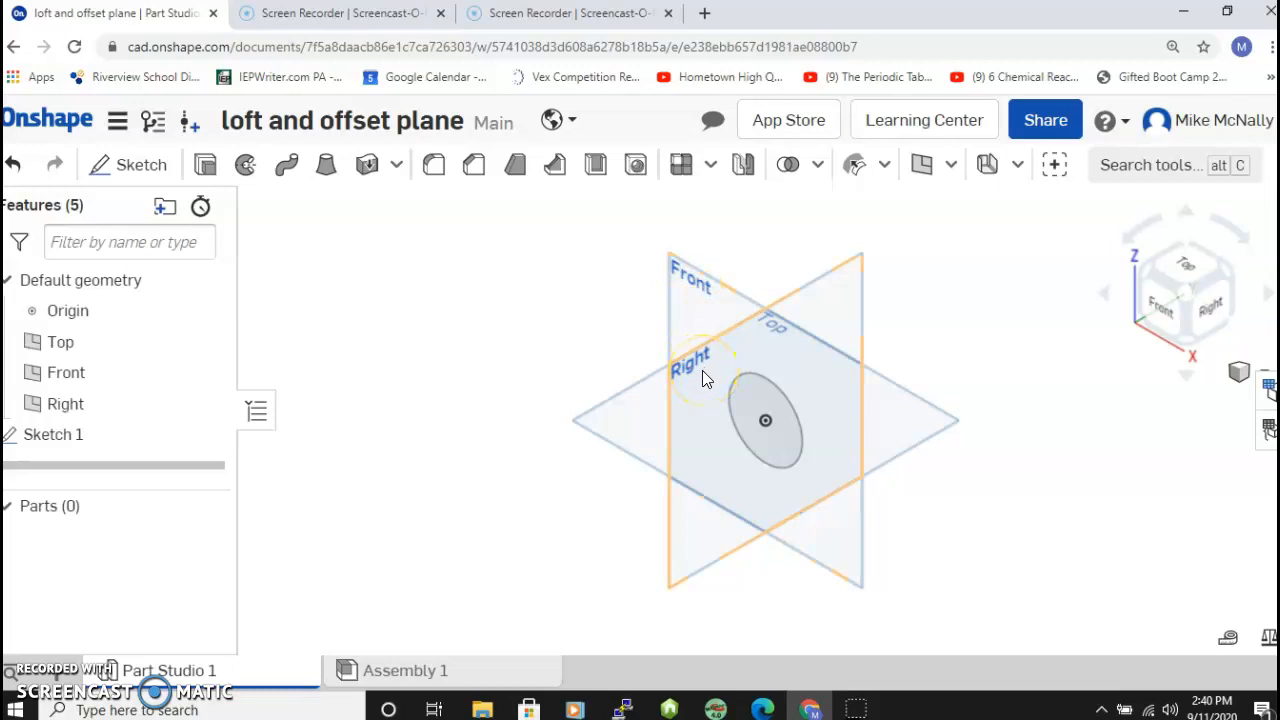
pyautogui.click(694, 281)
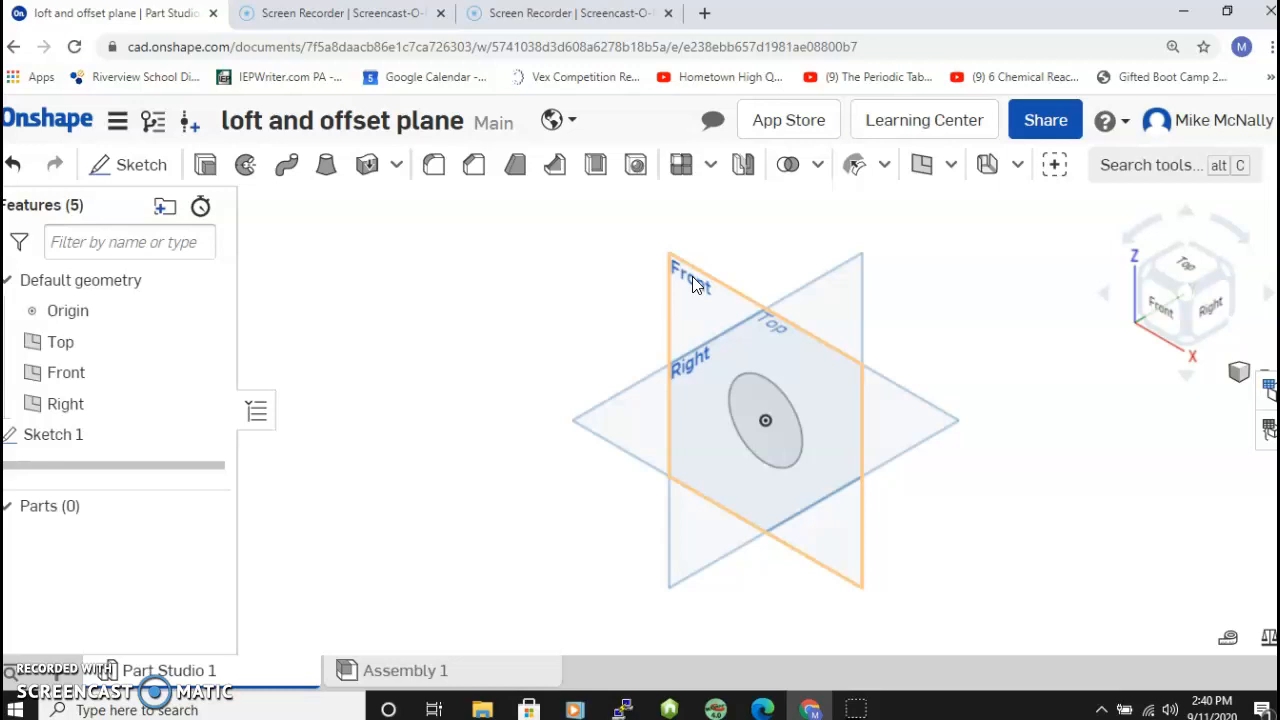
pyautogui.rightClick(692, 276)
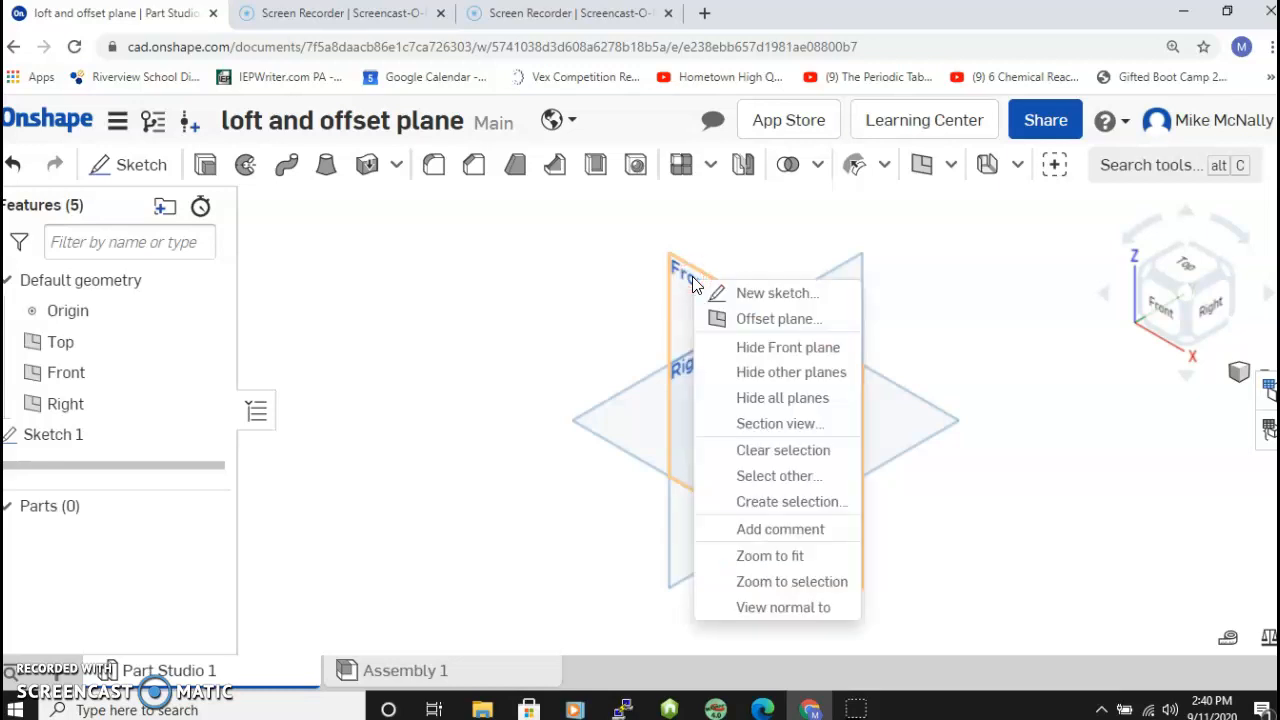
pyautogui.click(727, 318)
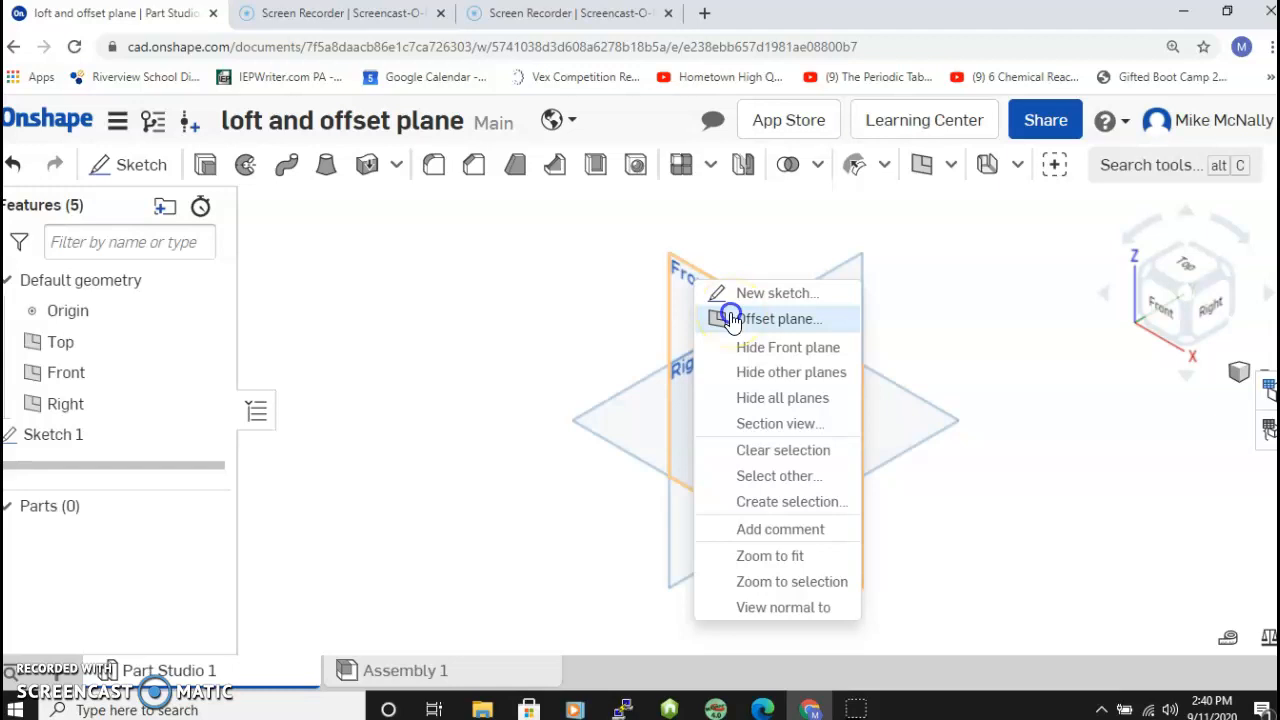
pyautogui.click(731, 319)
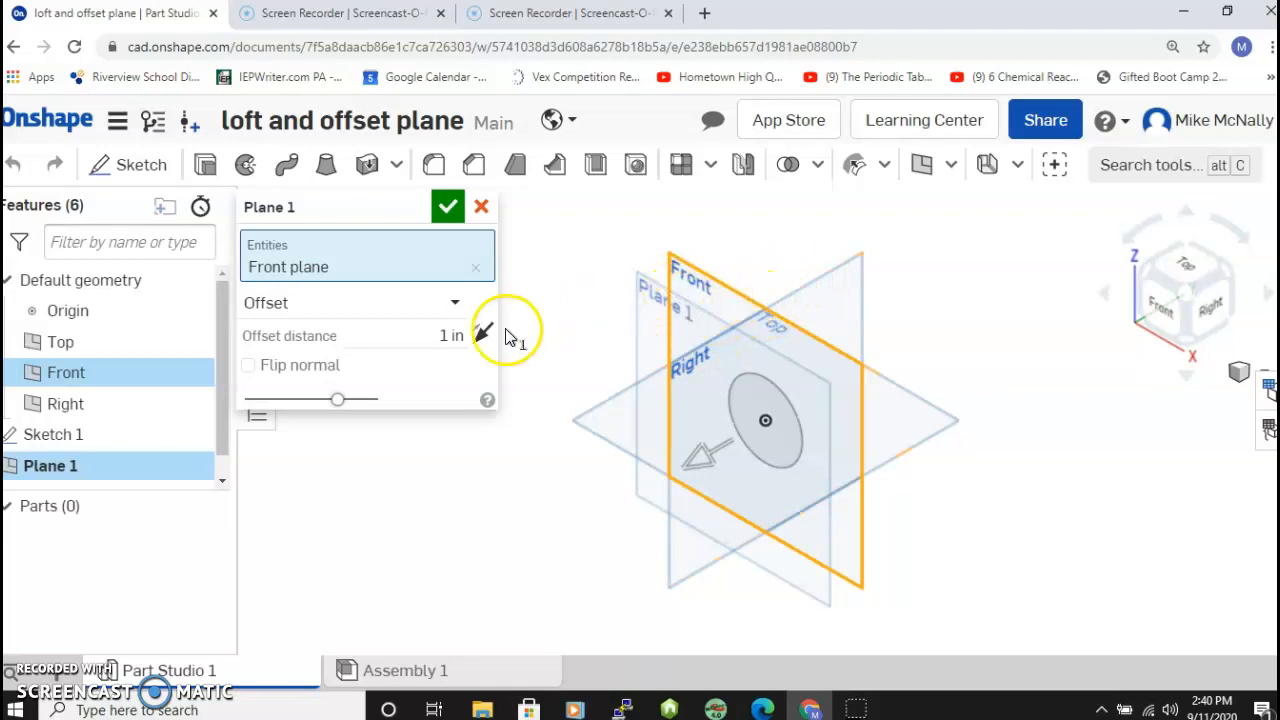
# Step: Try offset distances of 3 in and 0.5 in for the new plane
pyautogui.click(445, 334)
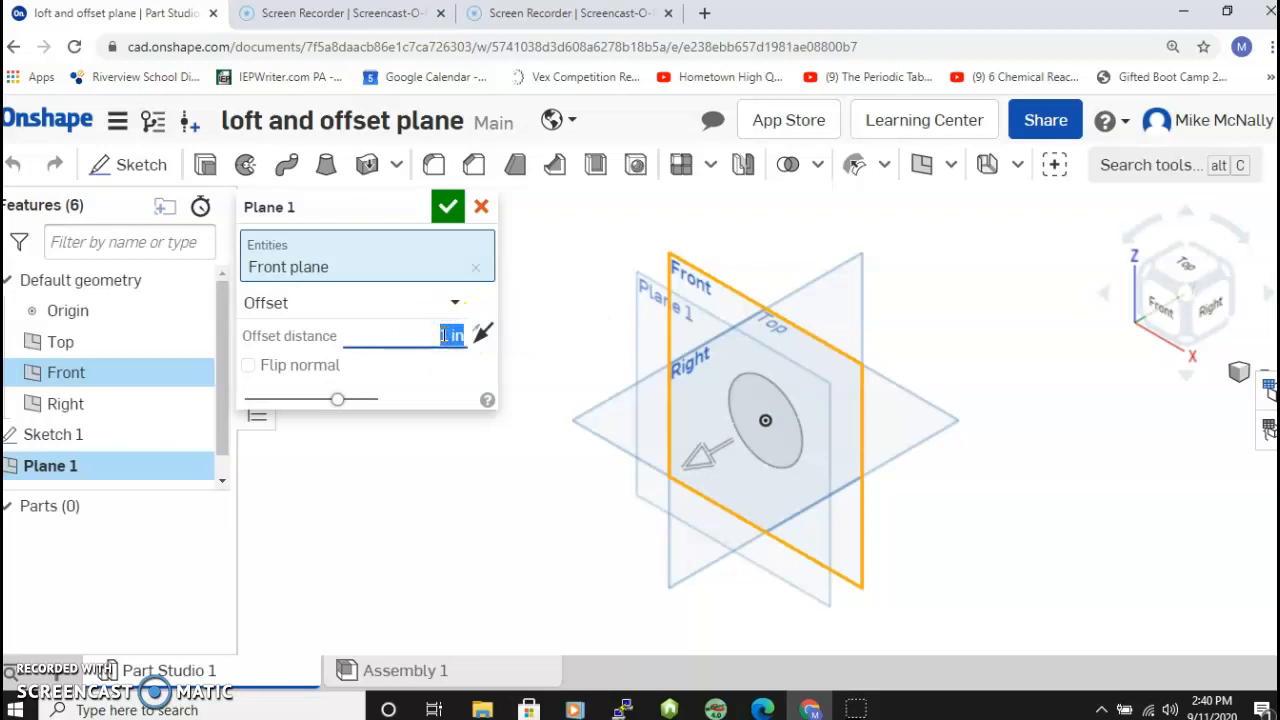
pyautogui.write('3')
pyautogui.press('Return')
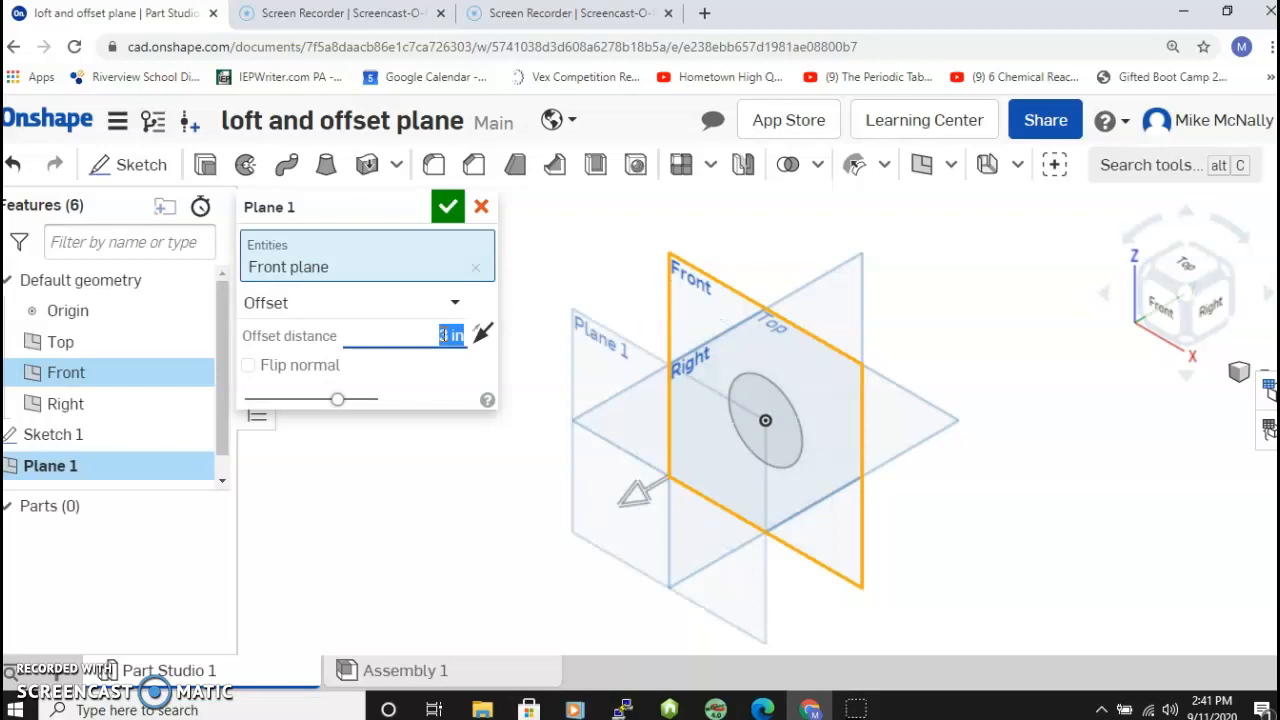
pyautogui.press('BackSpace')
pyautogui.write('.5')
pyautogui.press('Return')
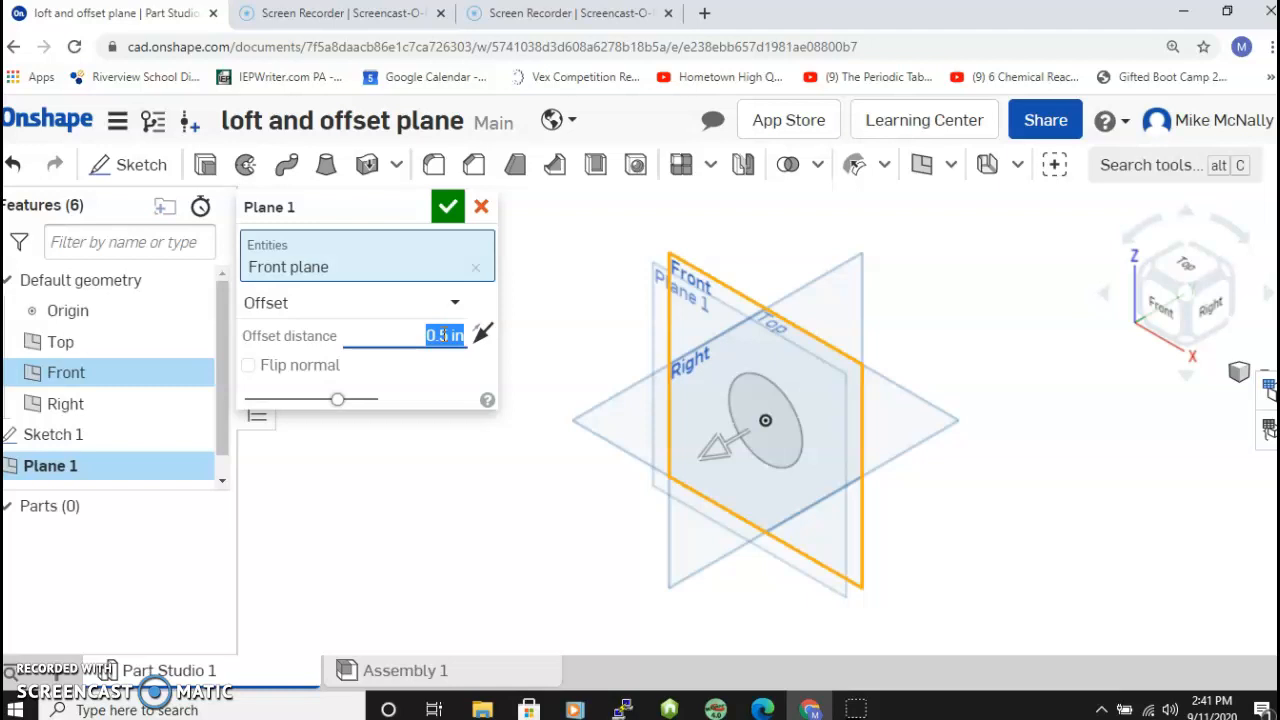
# Step: Set the offset distance from the Front plane to 4 in and accept the new plane
pyautogui.write('4')
pyautogui.press('Return')
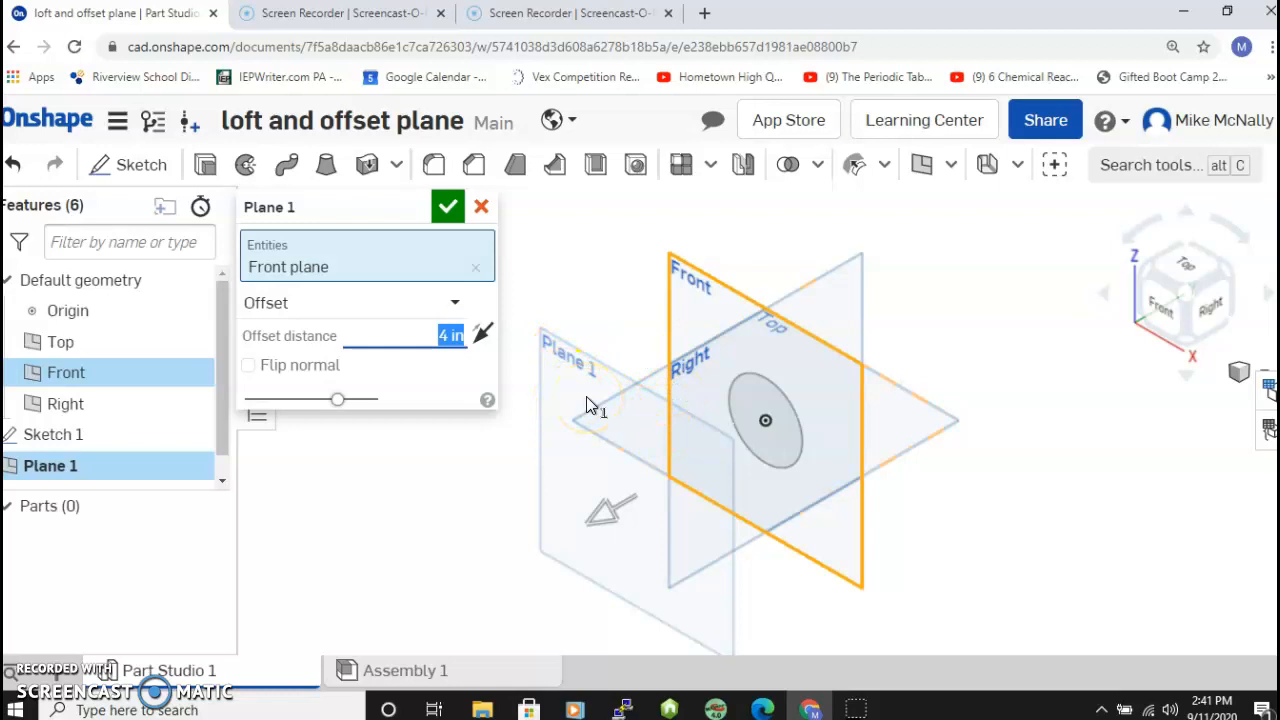
pyautogui.click(446, 210)
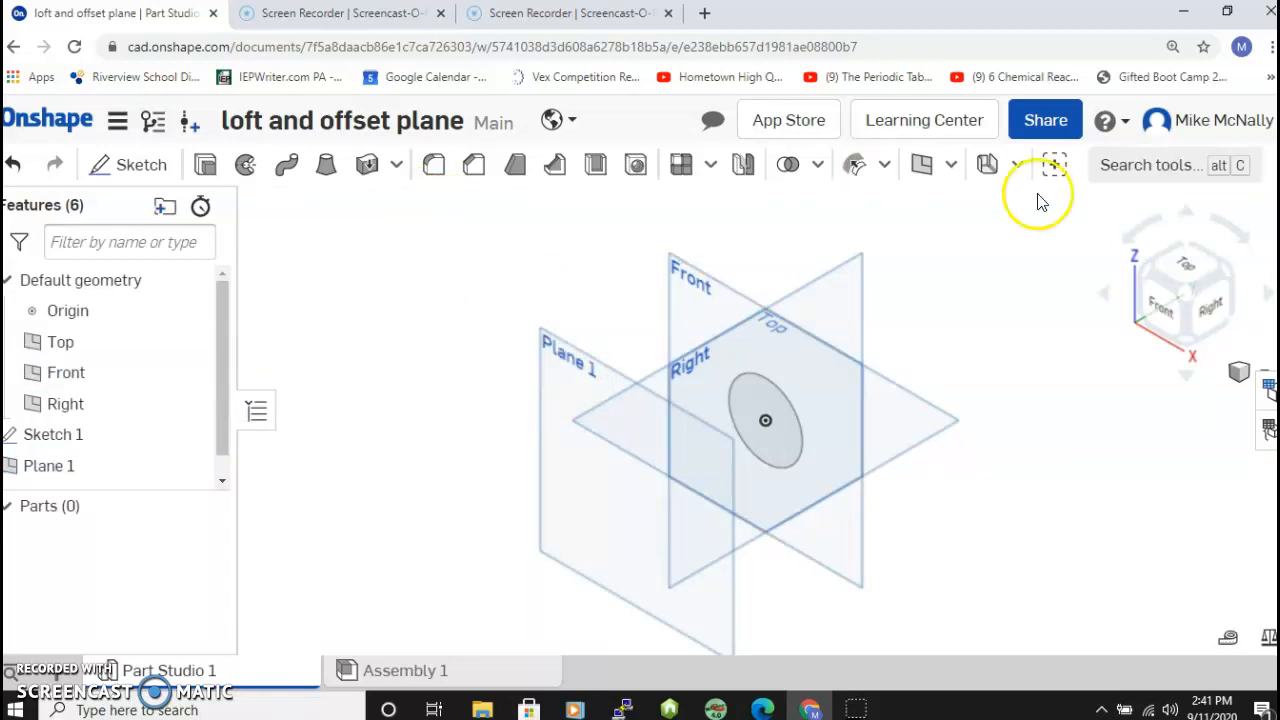
# Step: Examine how Plane 1 sits in front of the Front plane, comparing the front view with a rotated view
pyautogui.click(1160, 314)
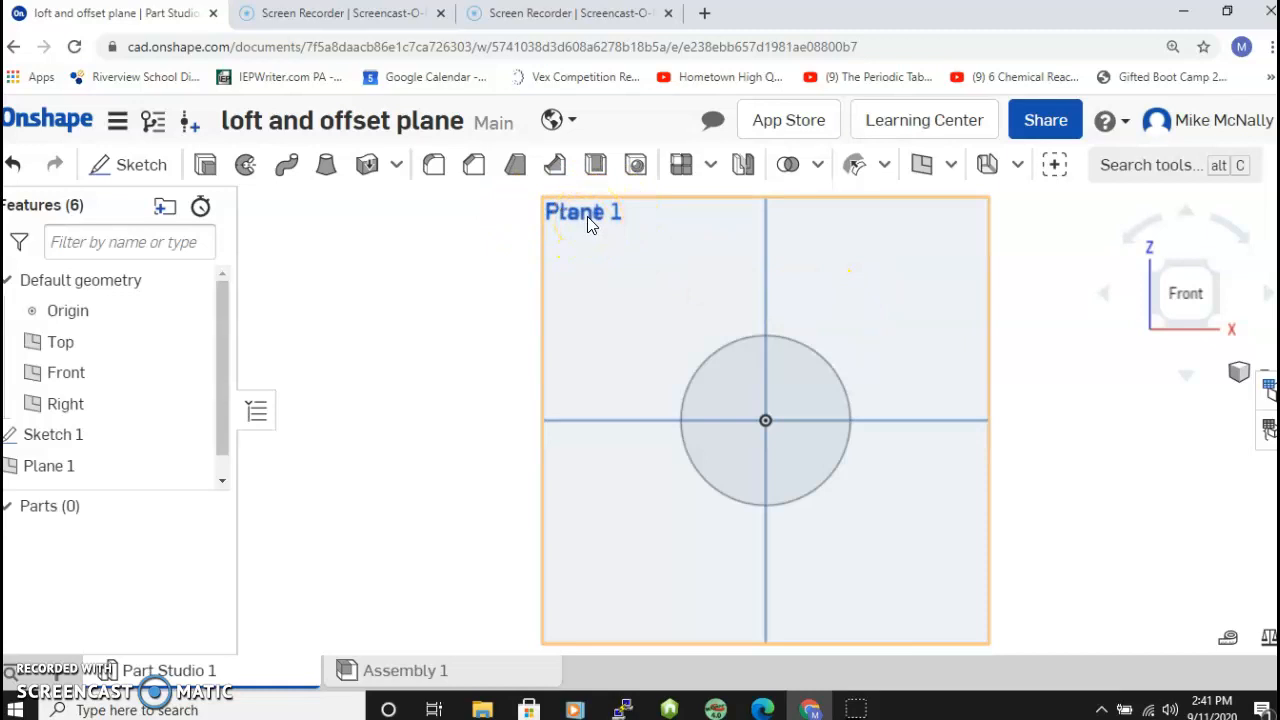
pyautogui.press('Left')
pyautogui.press('Left')
pyautogui.press('Left')
pyautogui.press('Left')
pyautogui.press('Left')
pyautogui.press('Left')
pyautogui.press('Left')
pyautogui.press('Left')
pyautogui.press('Left')
pyautogui.press('Left')
pyautogui.press('Left')
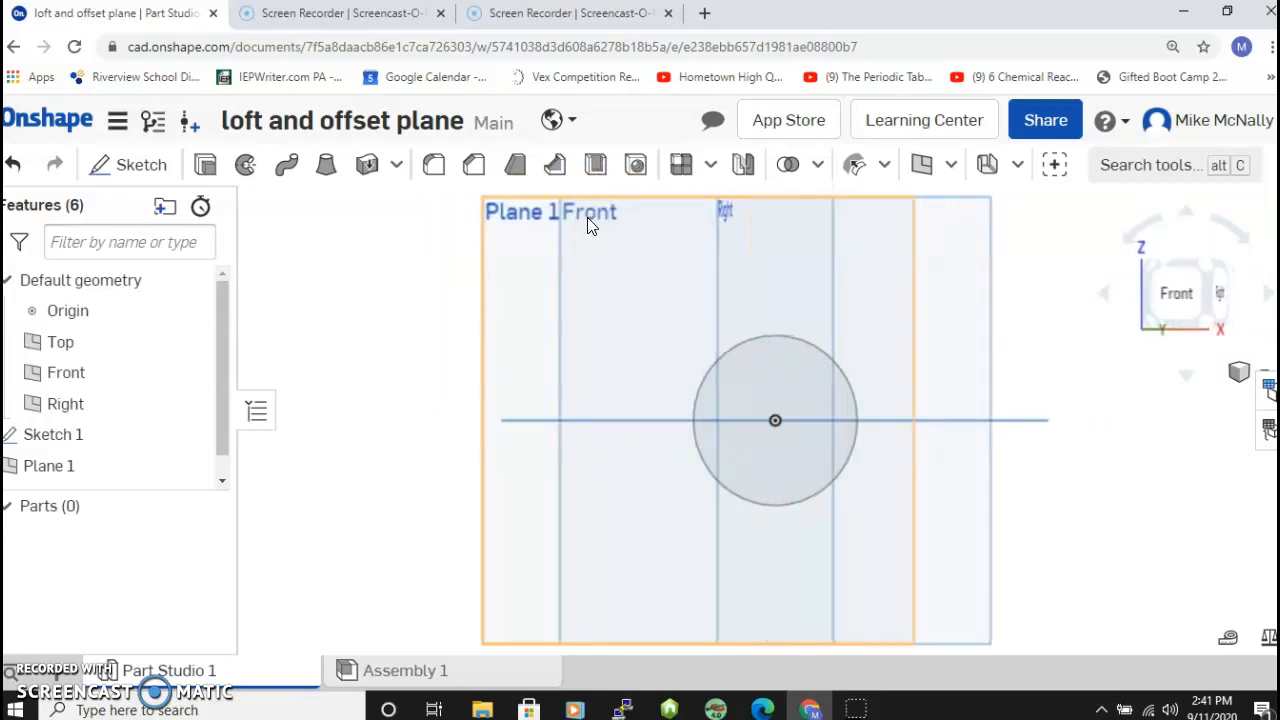
pyautogui.press('Right')
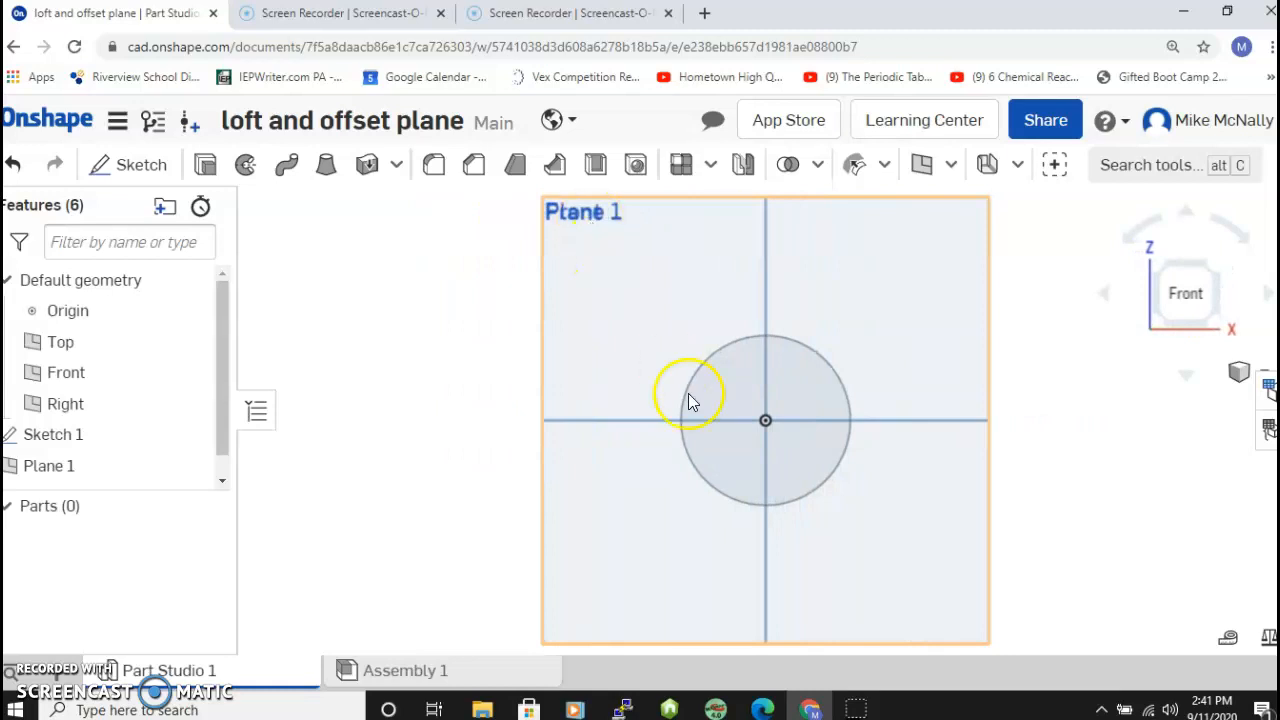
# Step: Sketch a center-point circle about 4.79 in in diameter on Plane 1, concentric with the smaller circle
pyautogui.click(119, 168)
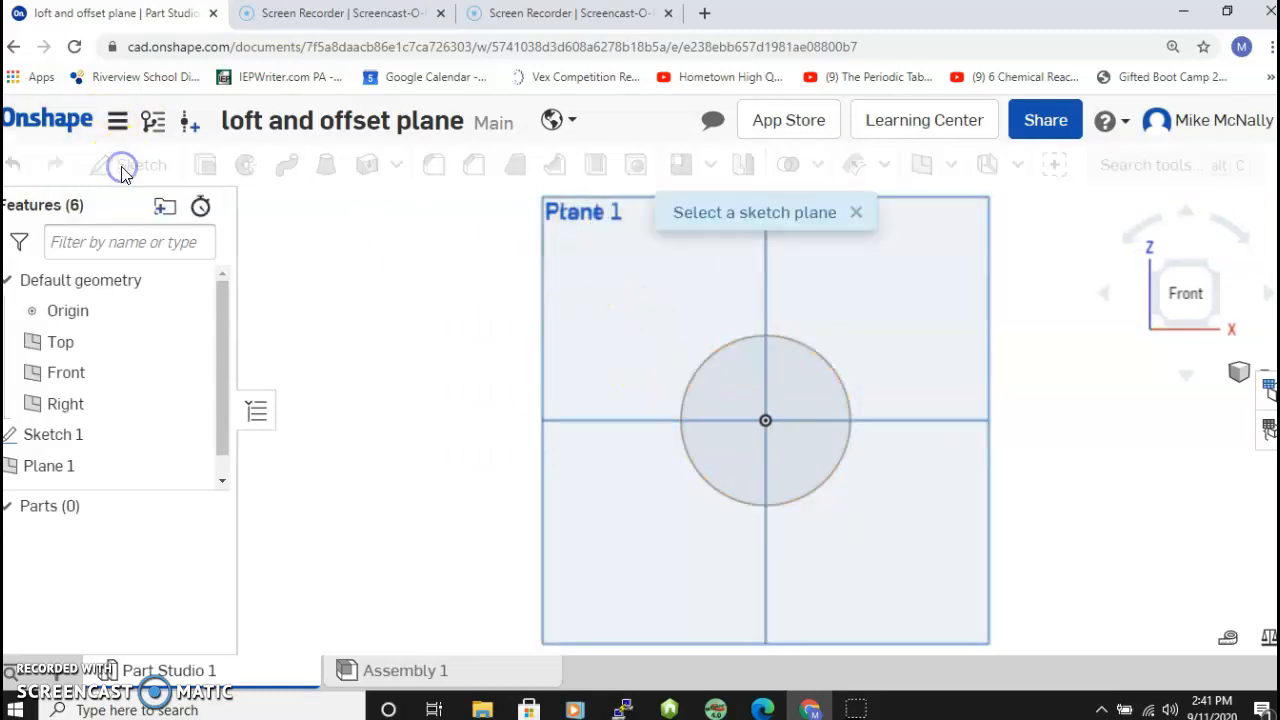
pyautogui.click(607, 520)
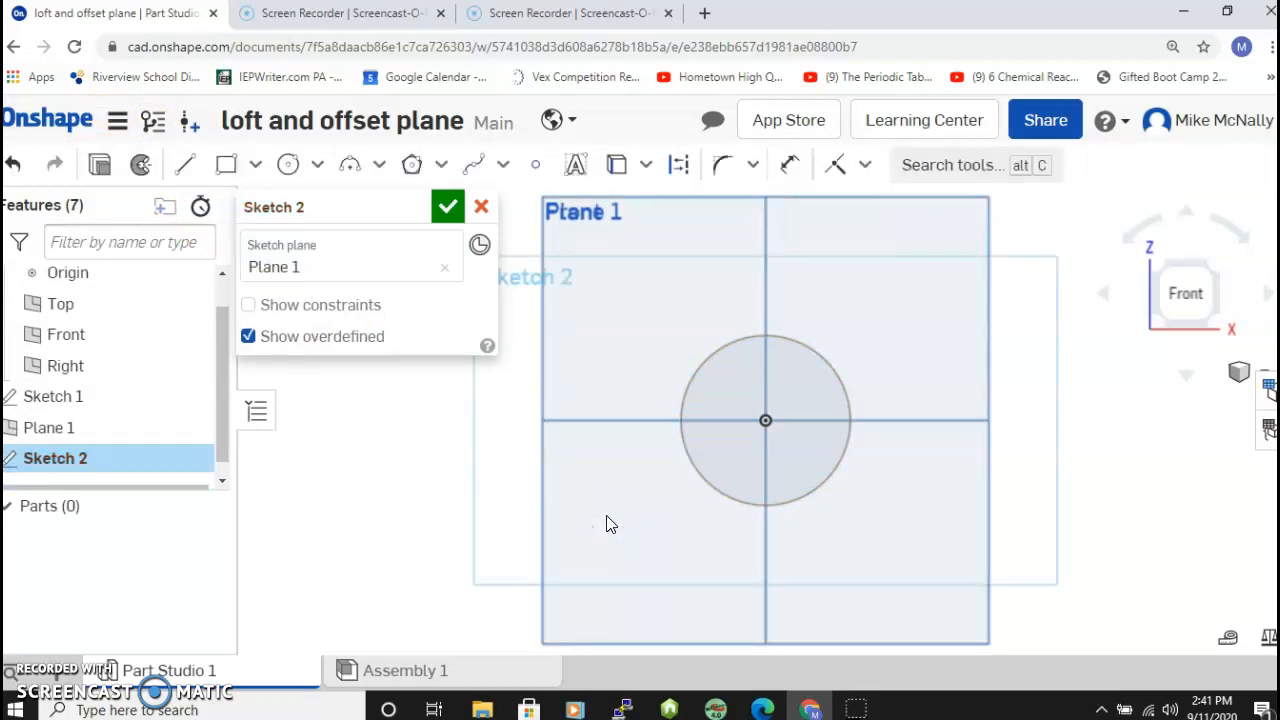
pyautogui.click(621, 230)
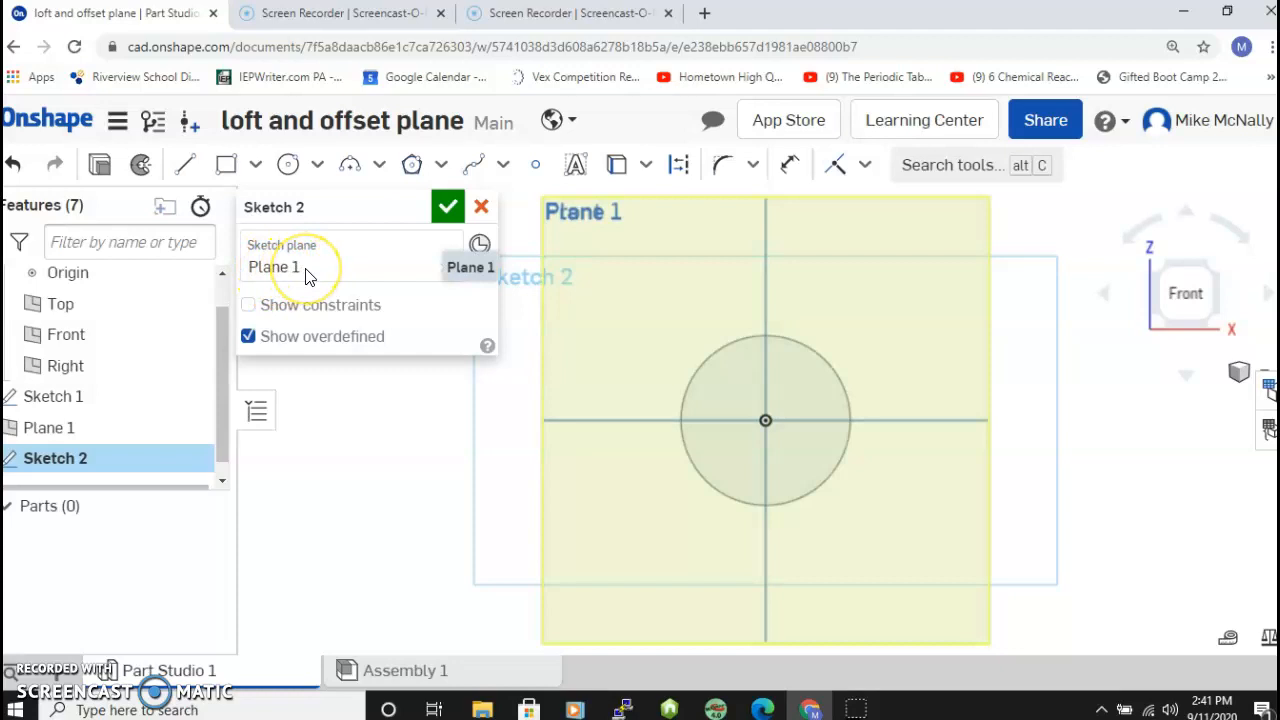
pyautogui.click(316, 168)
pyautogui.click(330, 210)
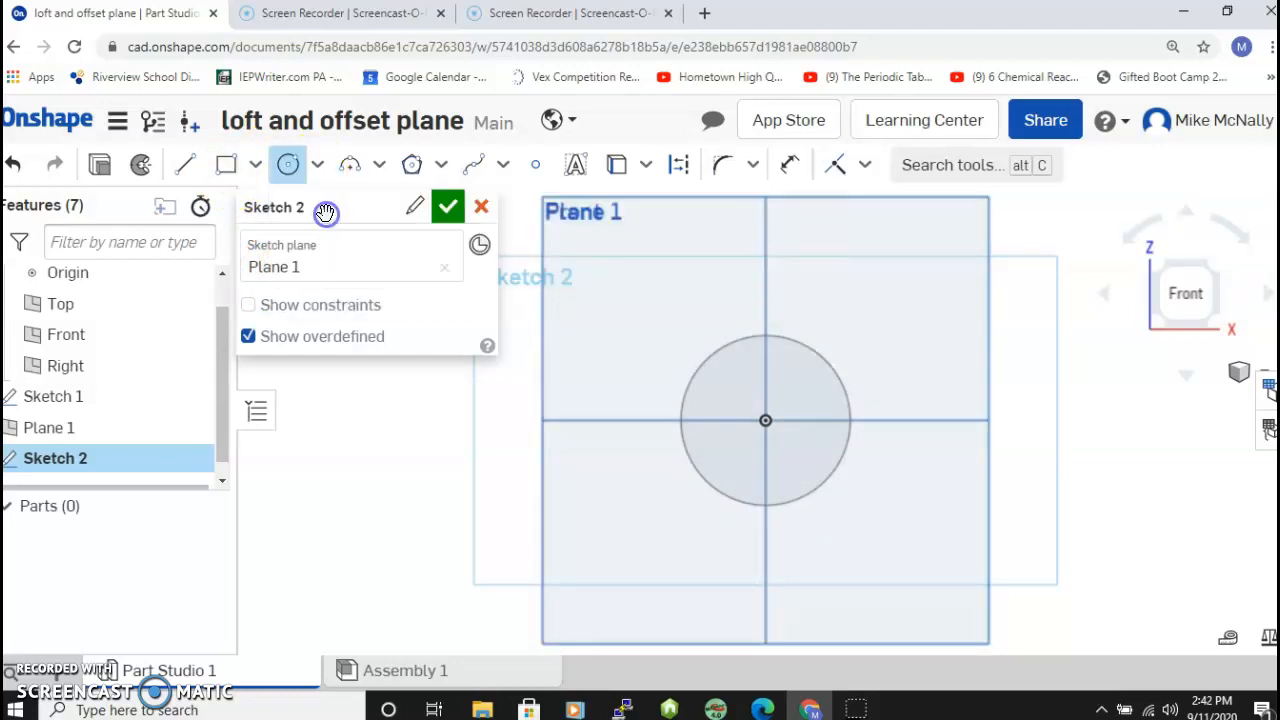
pyautogui.click(764, 423)
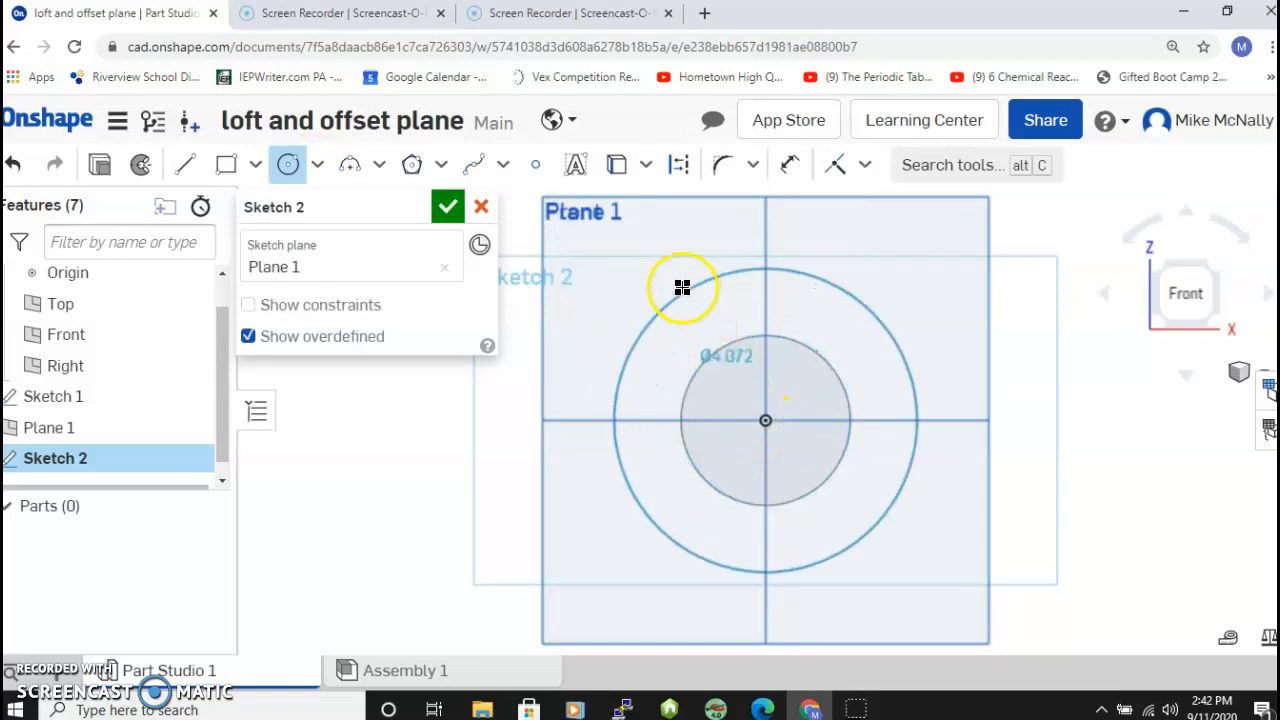
pyautogui.click(667, 273)
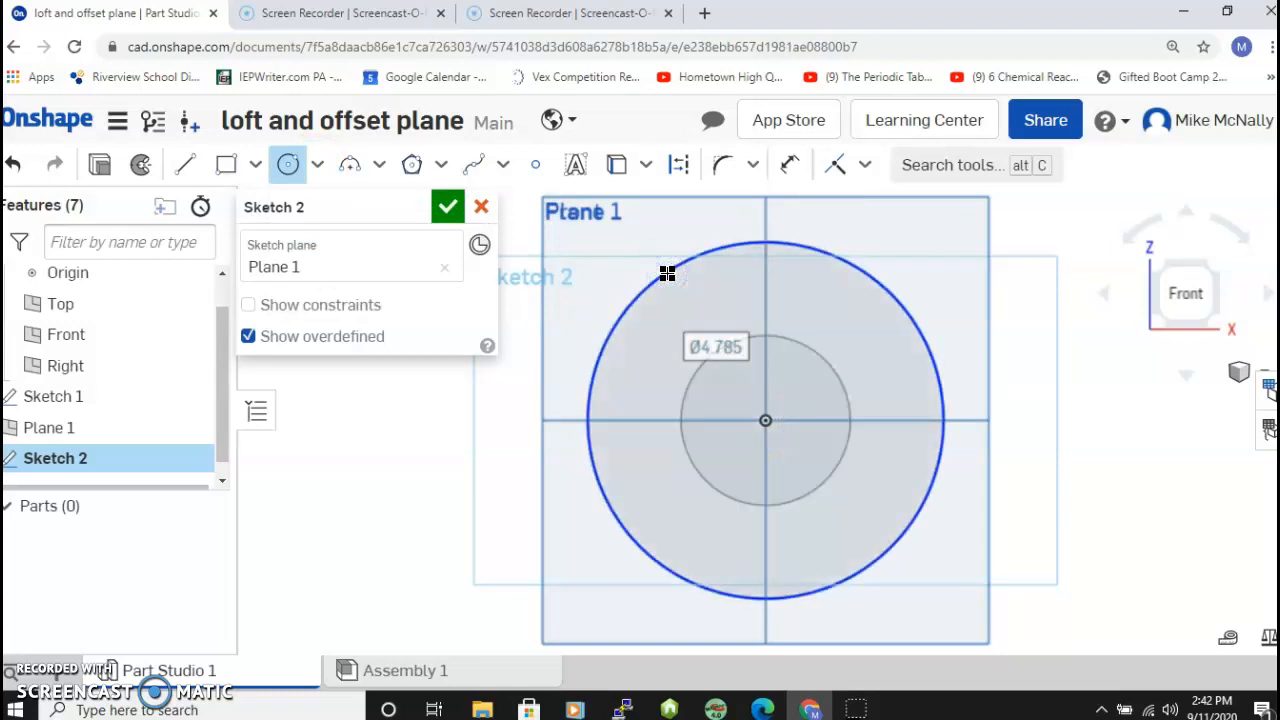
pyautogui.click(444, 214)
# Step: Loft a new solid from the large circle on Plane 1 to the small circle on the Front plane
pyautogui.press('Left')
pyautogui.press('Left')
pyautogui.press('Left')
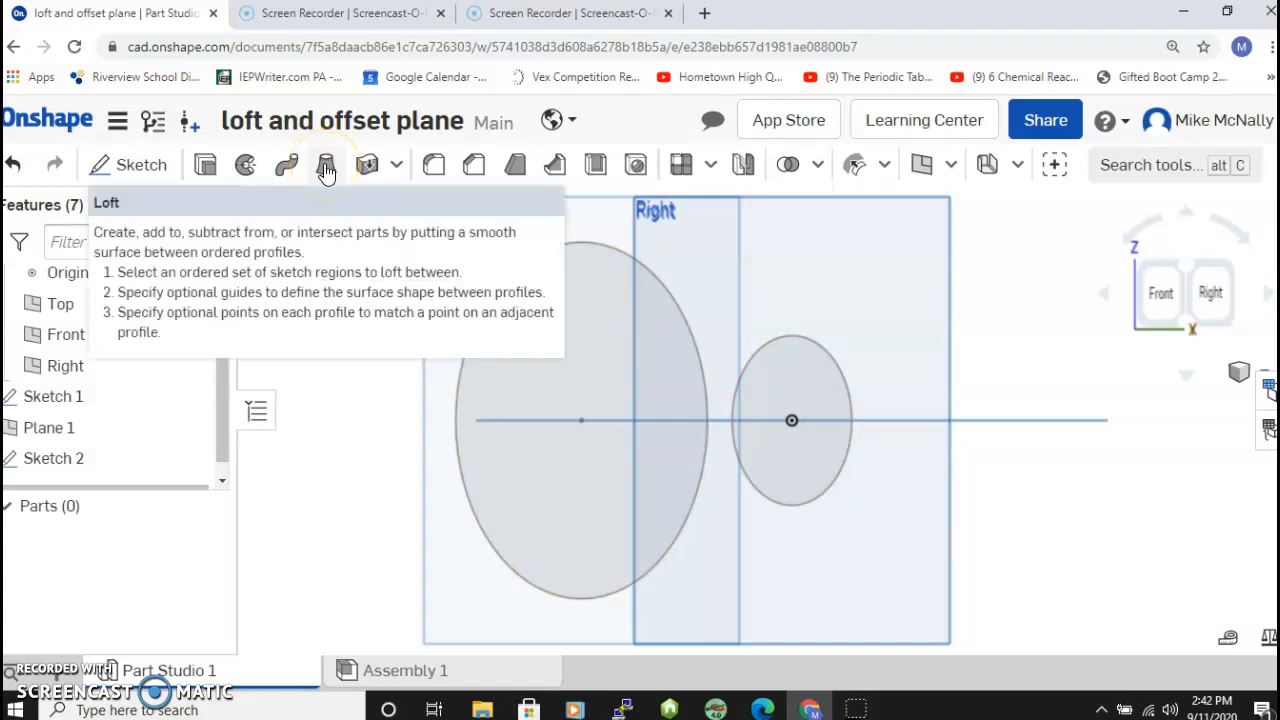
pyautogui.click(326, 168)
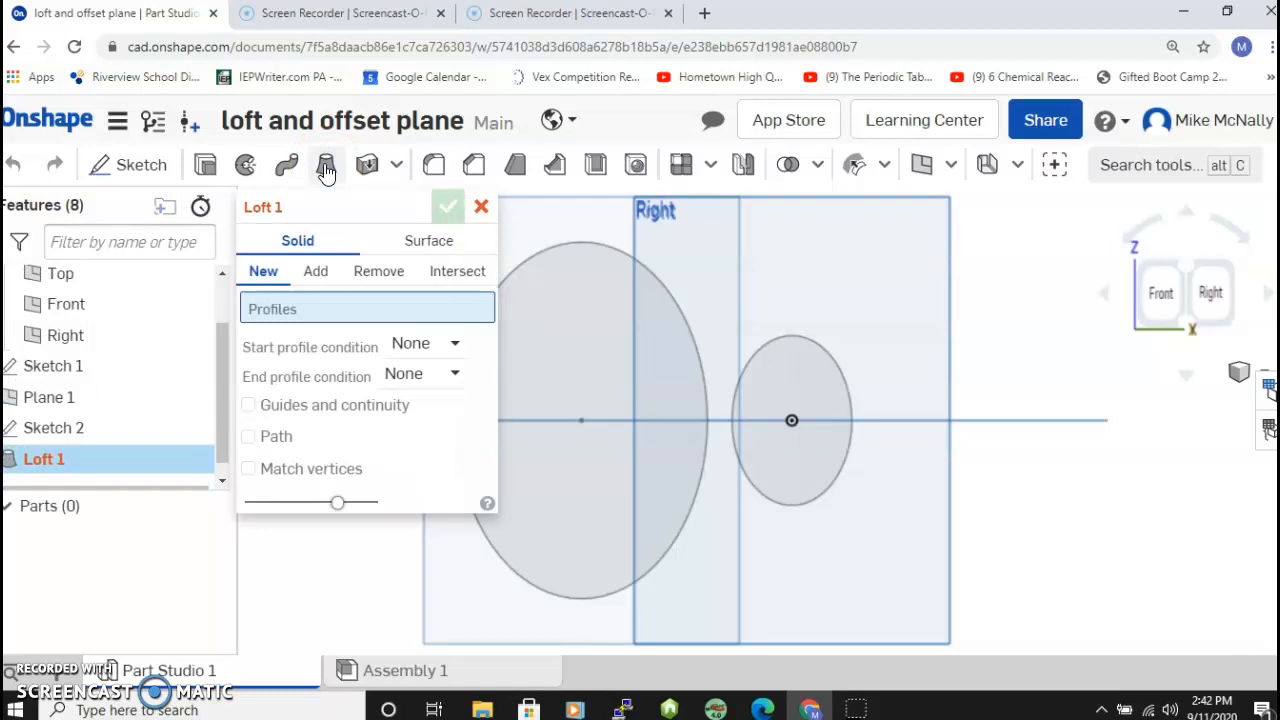
pyautogui.click(653, 312)
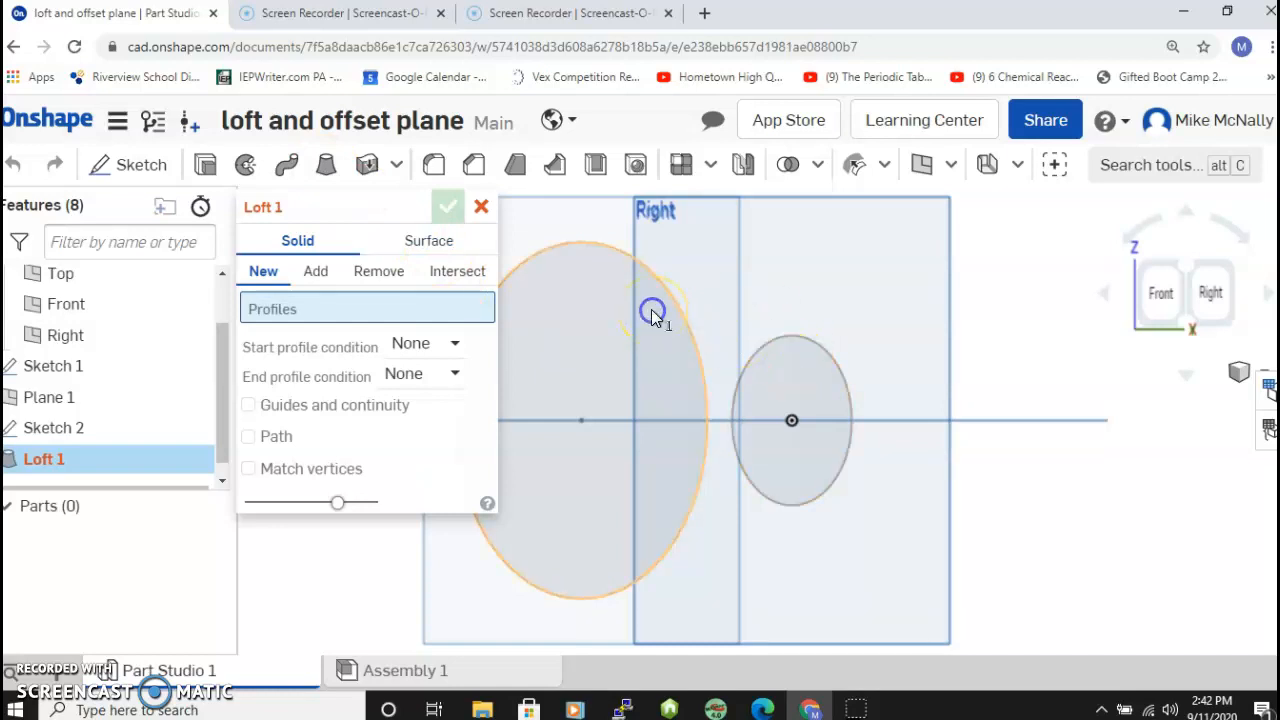
pyautogui.click(783, 352)
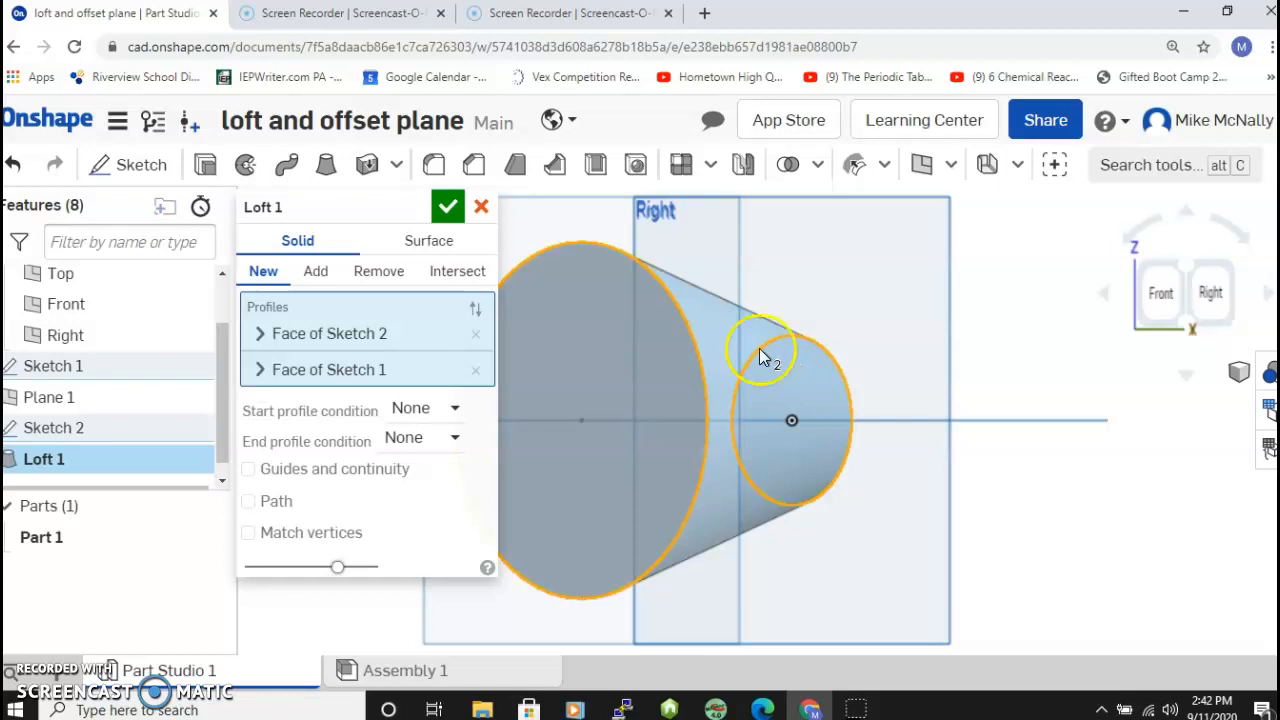
# Step: Set the loft's start profile condition to Normal to profile with a start magnitude of 0.5
pyautogui.click(453, 410)
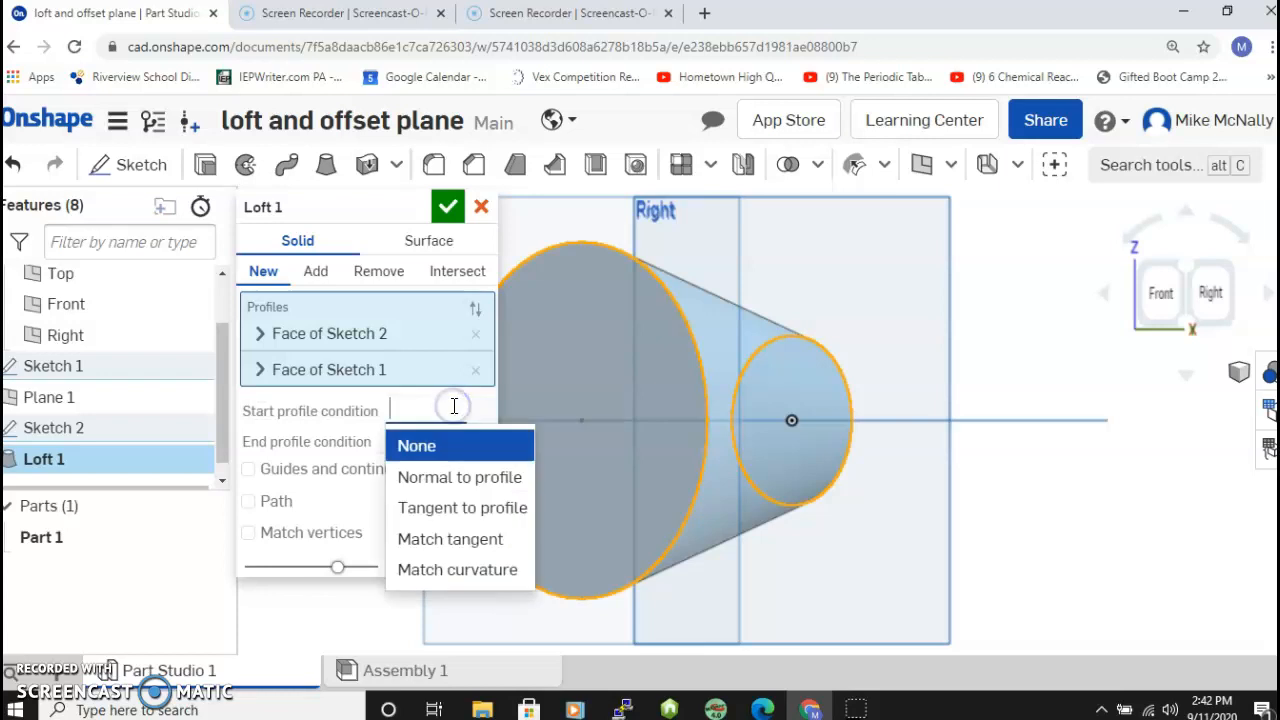
pyautogui.click(473, 479)
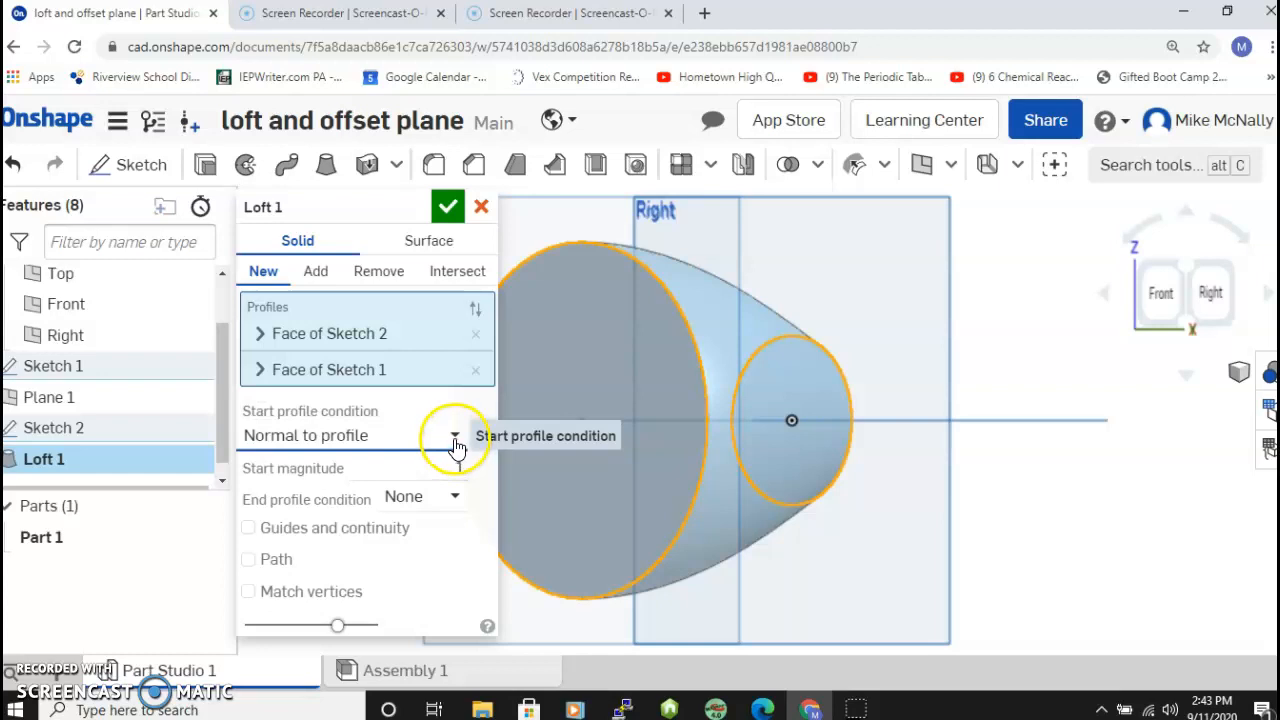
pyautogui.click(456, 442)
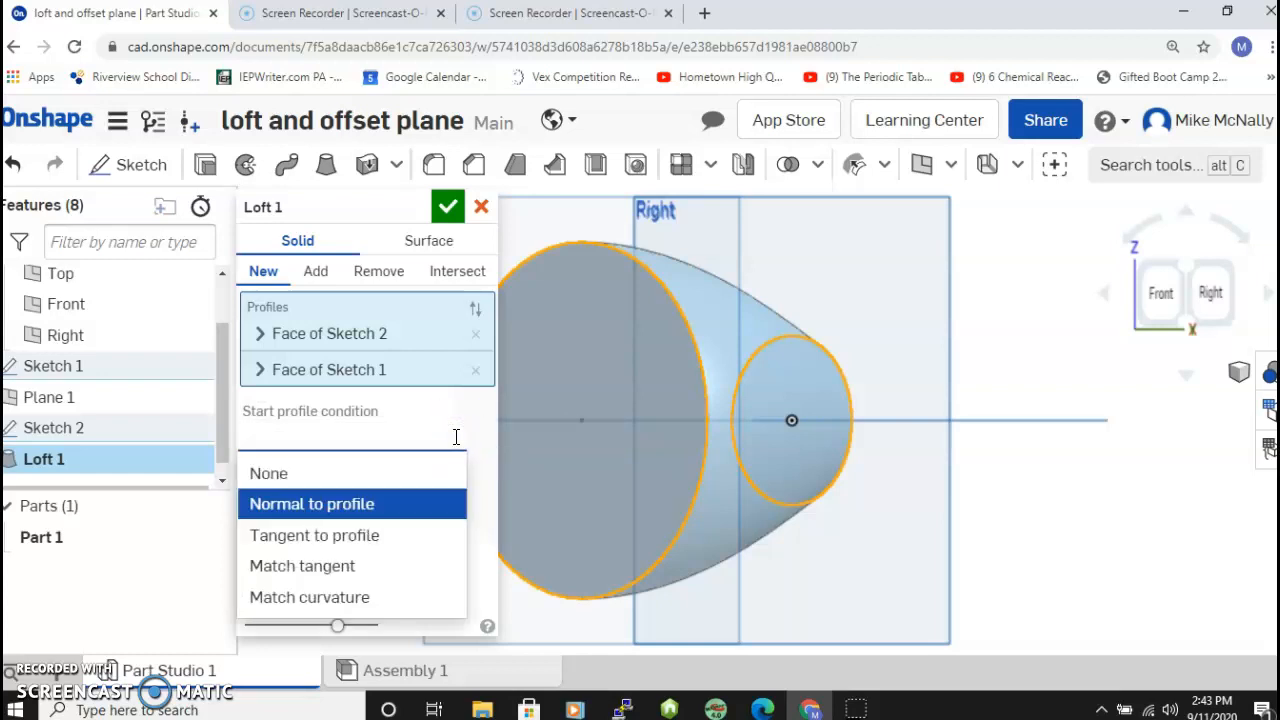
pyautogui.click(453, 503)
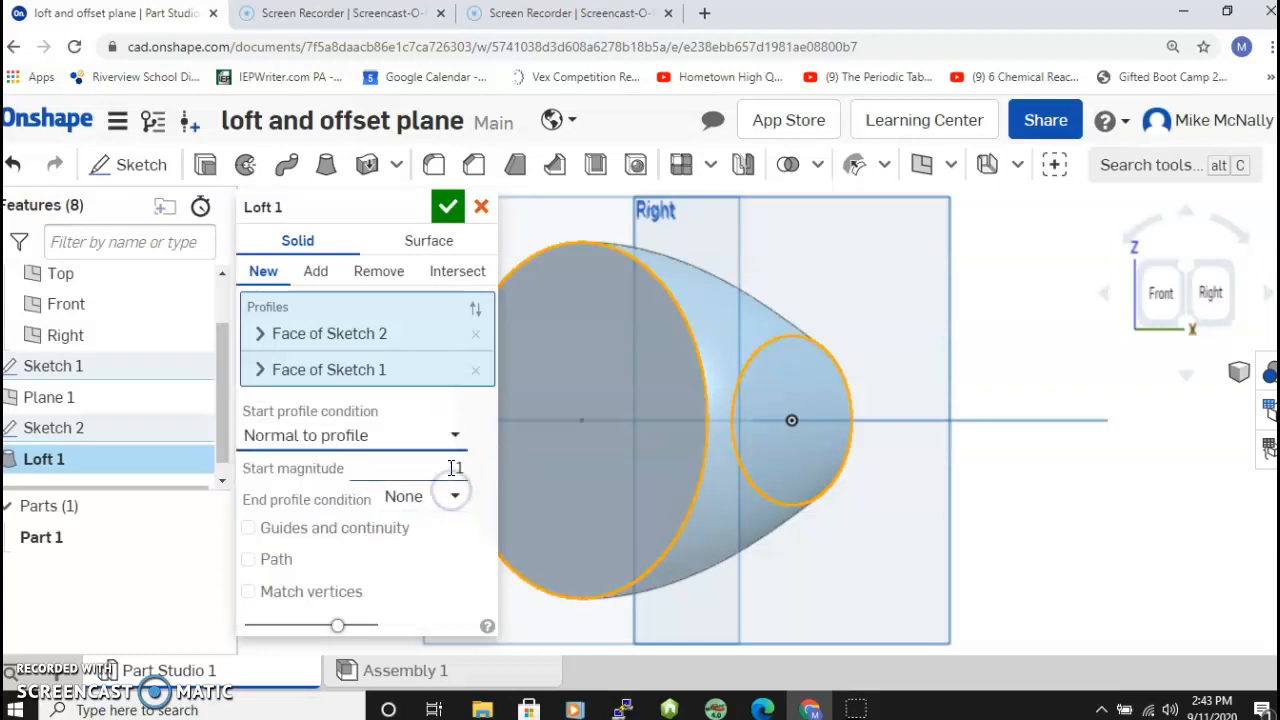
pyautogui.doubleClick(455, 464)
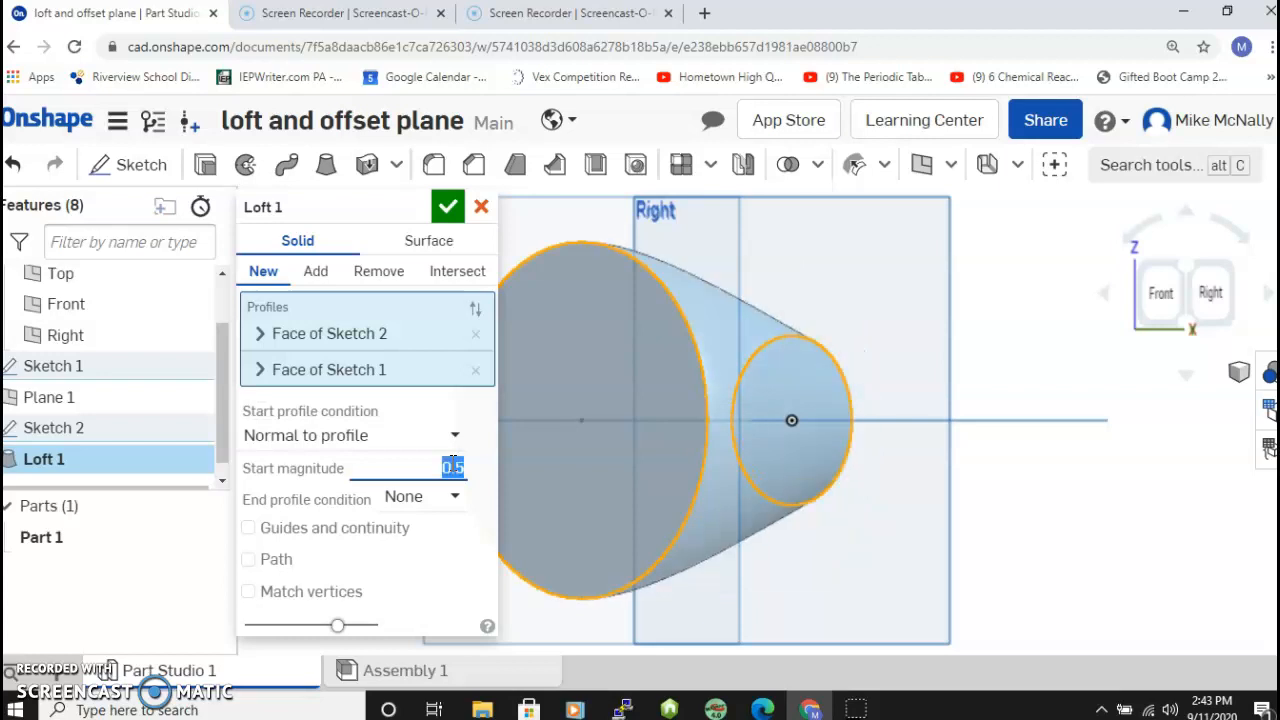
# Step: Set the loft's end profile condition to Normal to profile with an end magnitude of 3
pyautogui.click(449, 499)
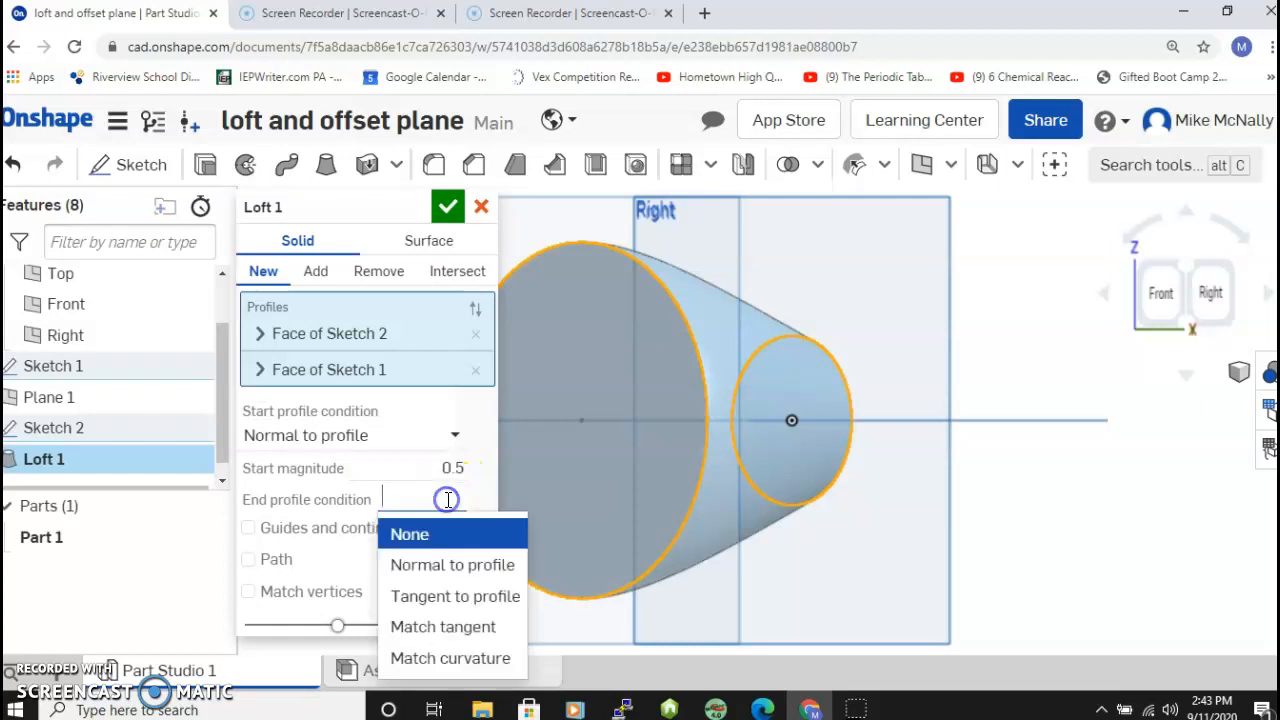
pyautogui.click(449, 565)
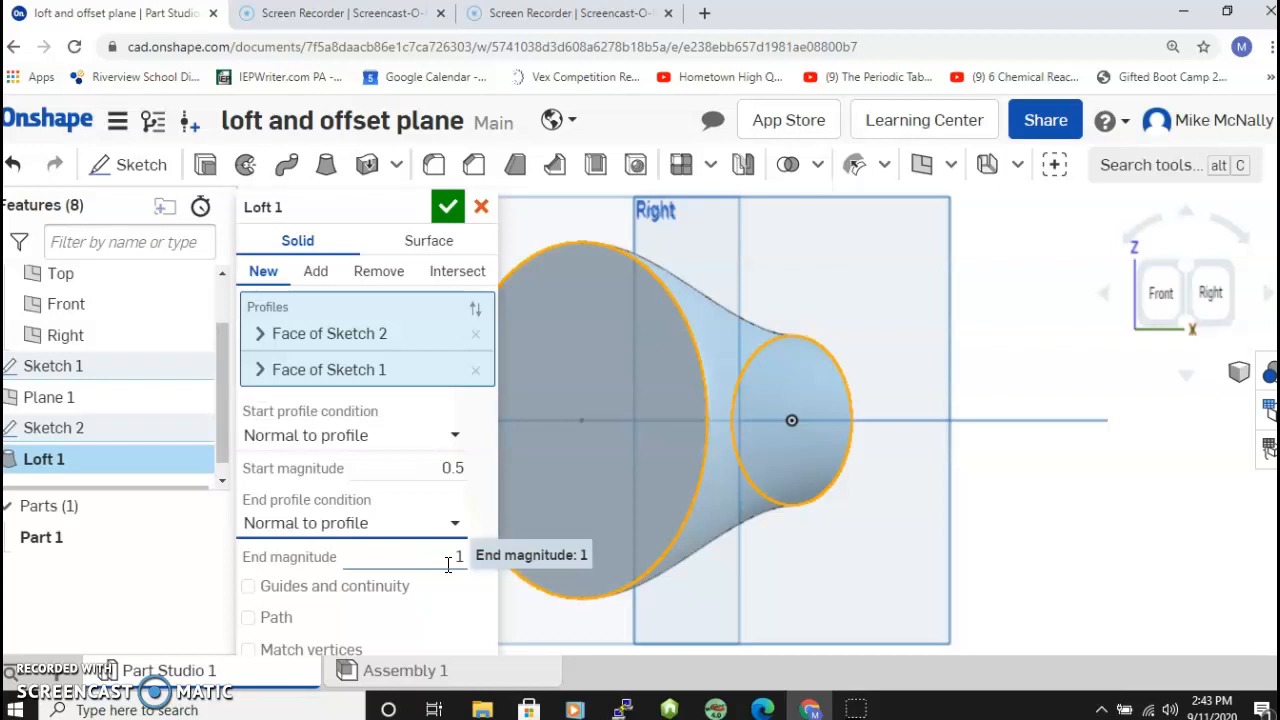
pyautogui.click(448, 563)
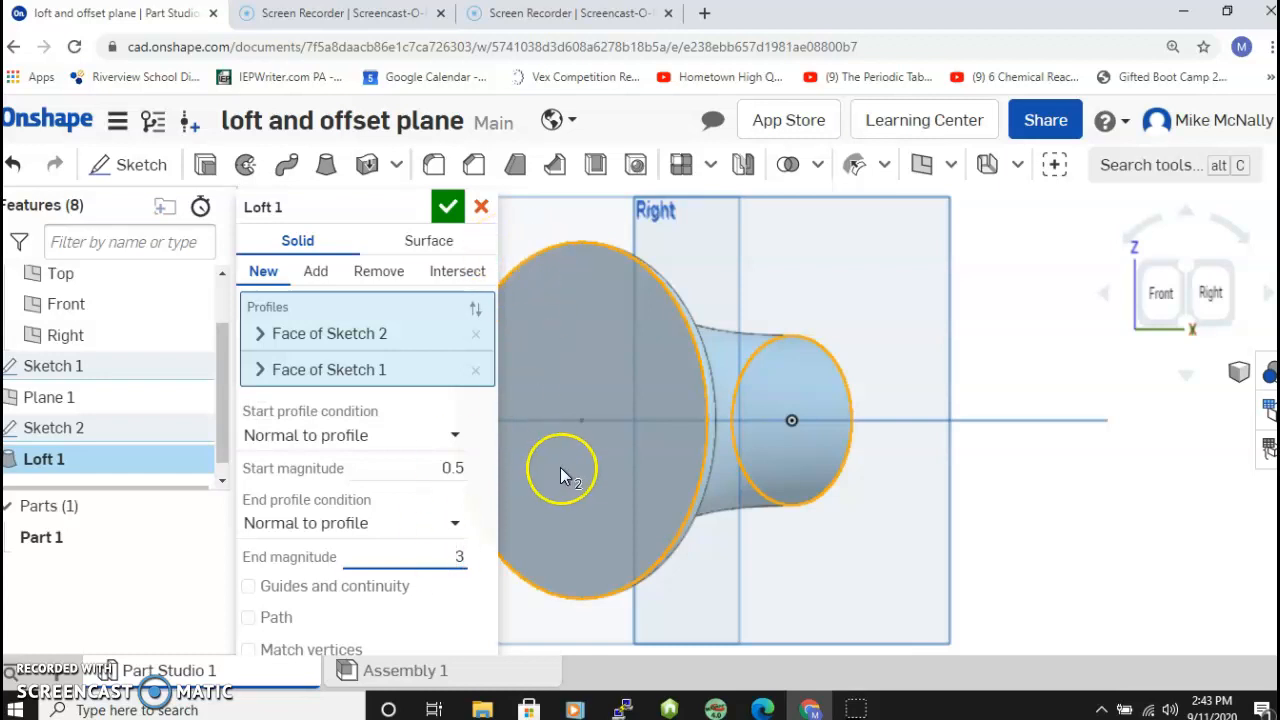
# Step: Reset the loft's end and start profile conditions to None and accept the loft
pyautogui.click(451, 530)
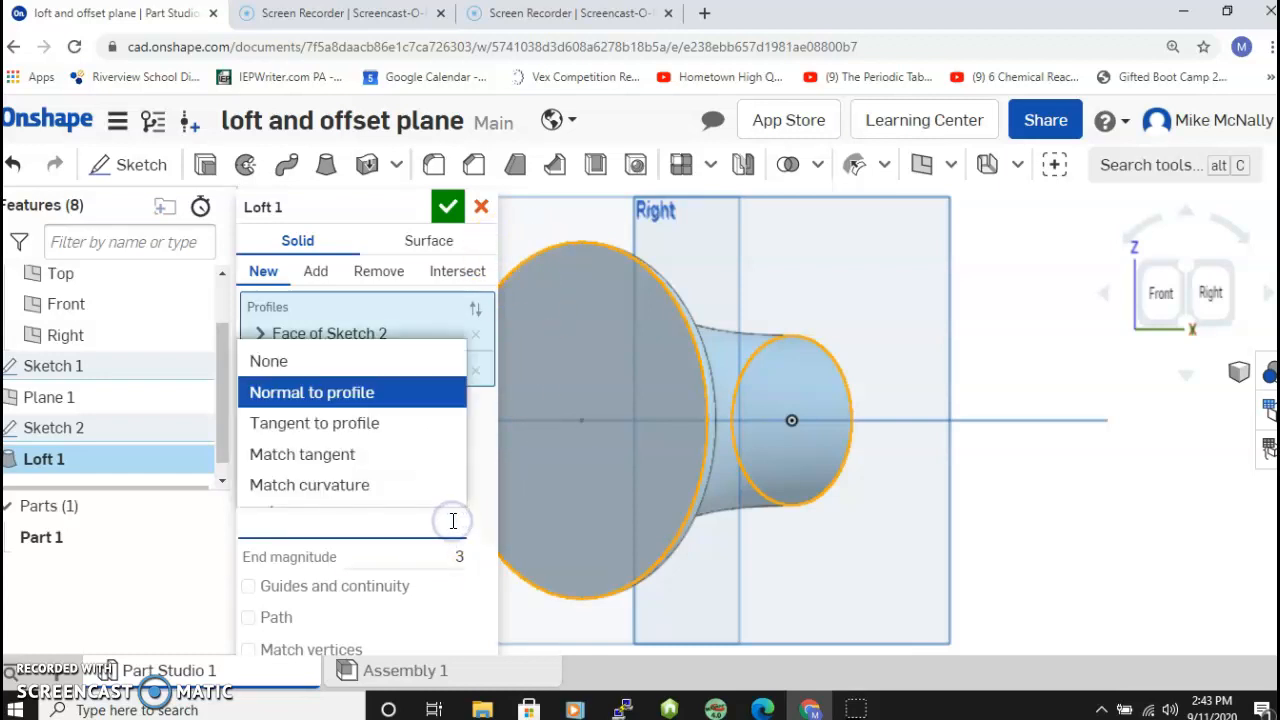
pyautogui.click(376, 361)
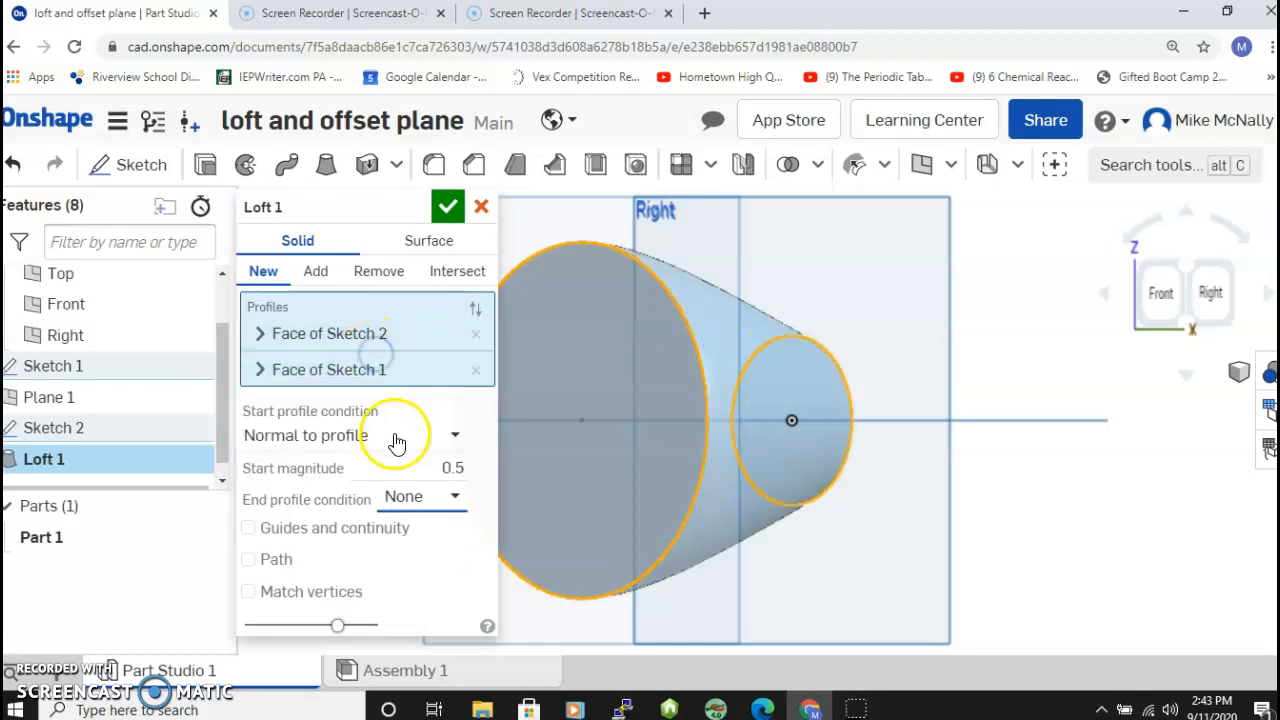
pyautogui.click(458, 440)
pyautogui.click(410, 475)
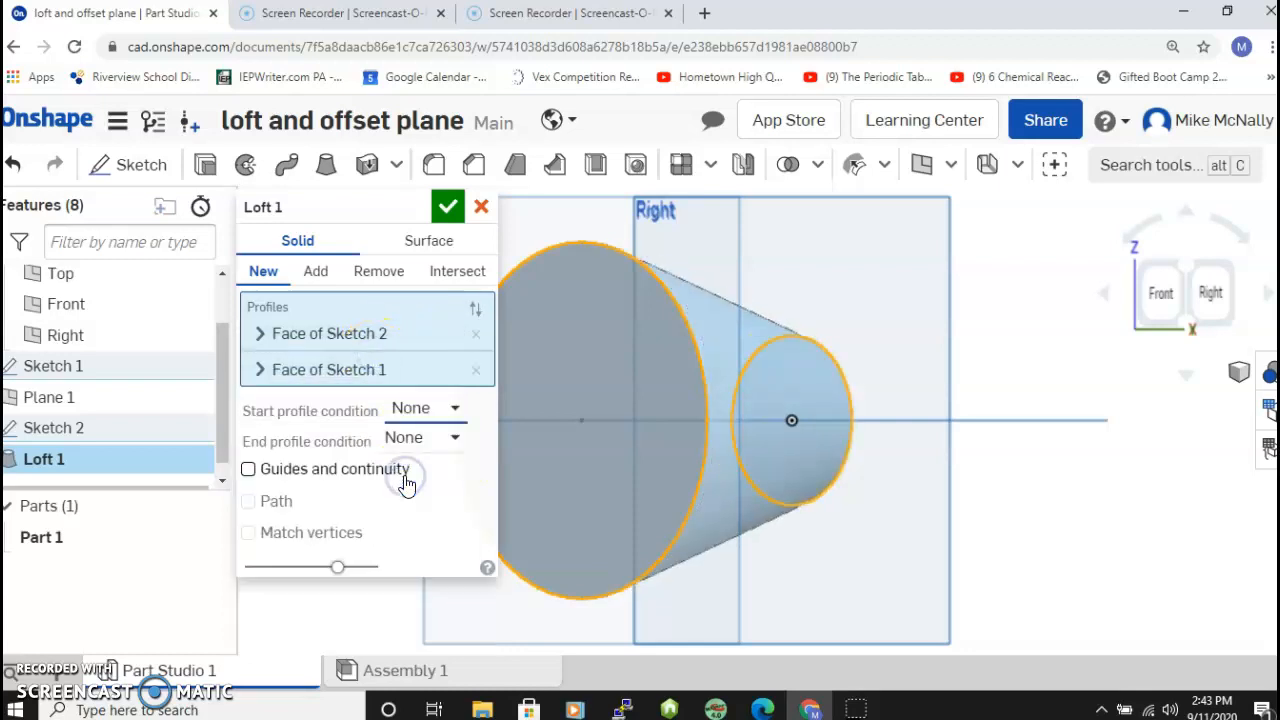
pyautogui.click(446, 205)
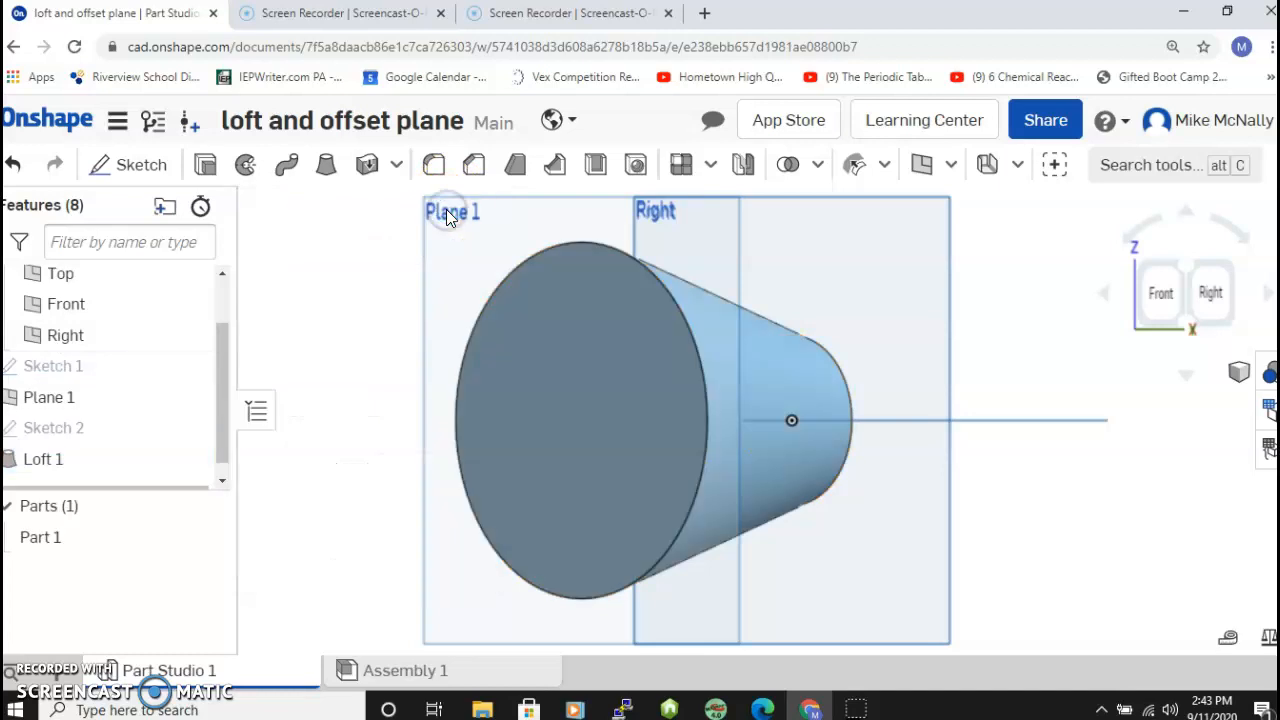
# Step: Examine the finished loft from the front and from slightly rotated angles on either side
pyautogui.hotkey('shift', '1')
pyautogui.press('Right')
pyautogui.press('Right')
pyautogui.press('Right')
pyautogui.press('Right')
pyautogui.press('Right')
pyautogui.press('Right')
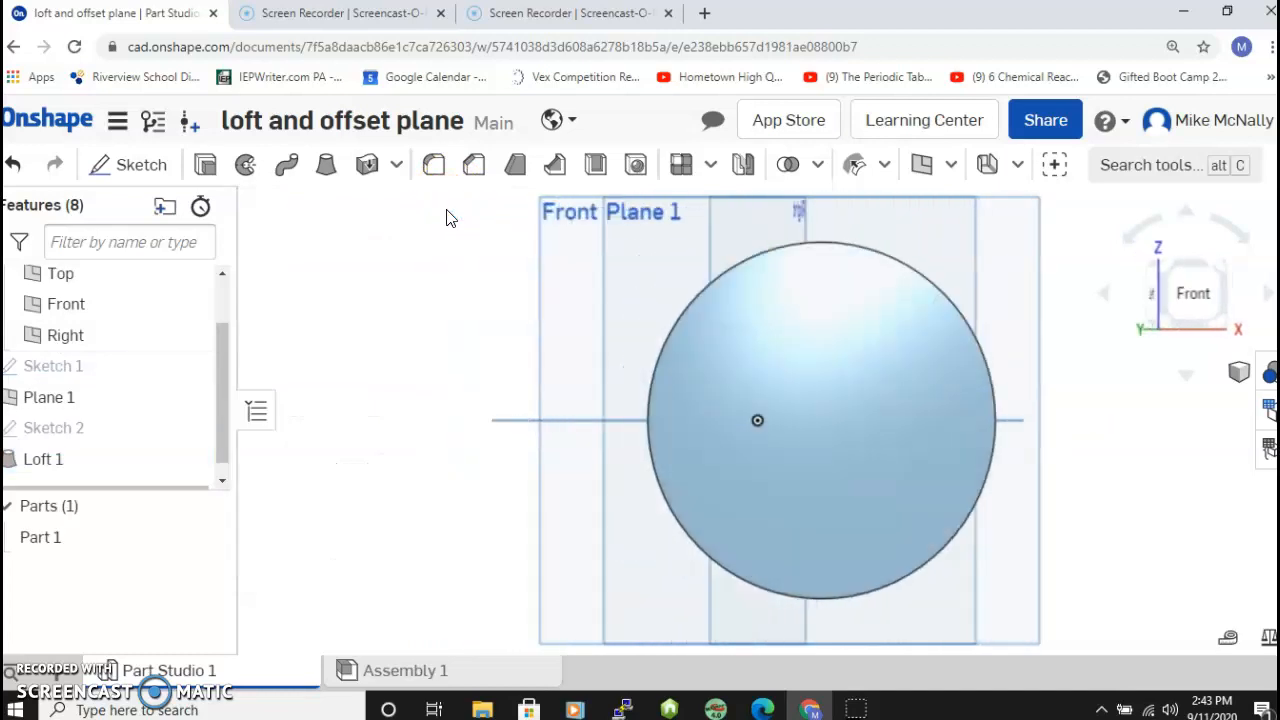
pyautogui.press('Left')
pyautogui.press('Left')
pyautogui.press('Left')
pyautogui.press('Left')
pyautogui.press('Left')
pyautogui.press('Left')
pyautogui.press('Left')
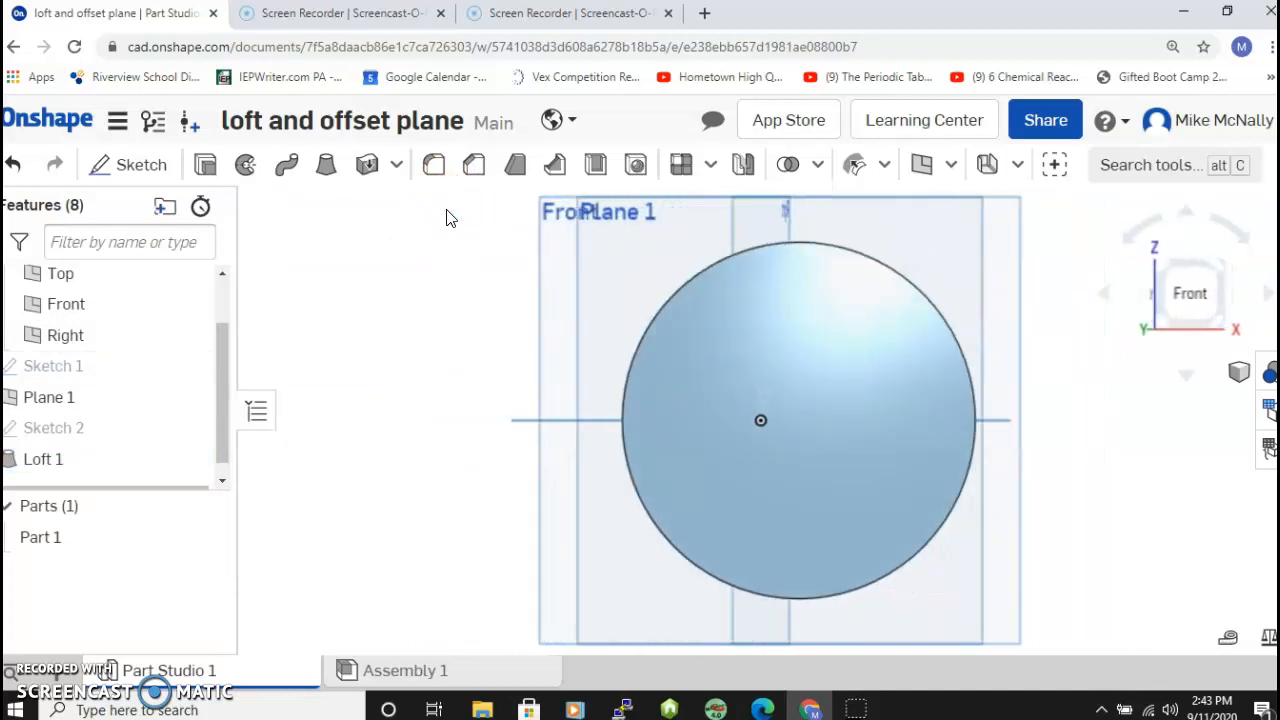
pyautogui.press('Left')
pyautogui.press('Left')
pyautogui.press('Left')
pyautogui.press('Right')
pyautogui.press('Right')
pyautogui.press('Right')
pyautogui.press('Right')
pyautogui.press('Right')
pyautogui.press('Right')
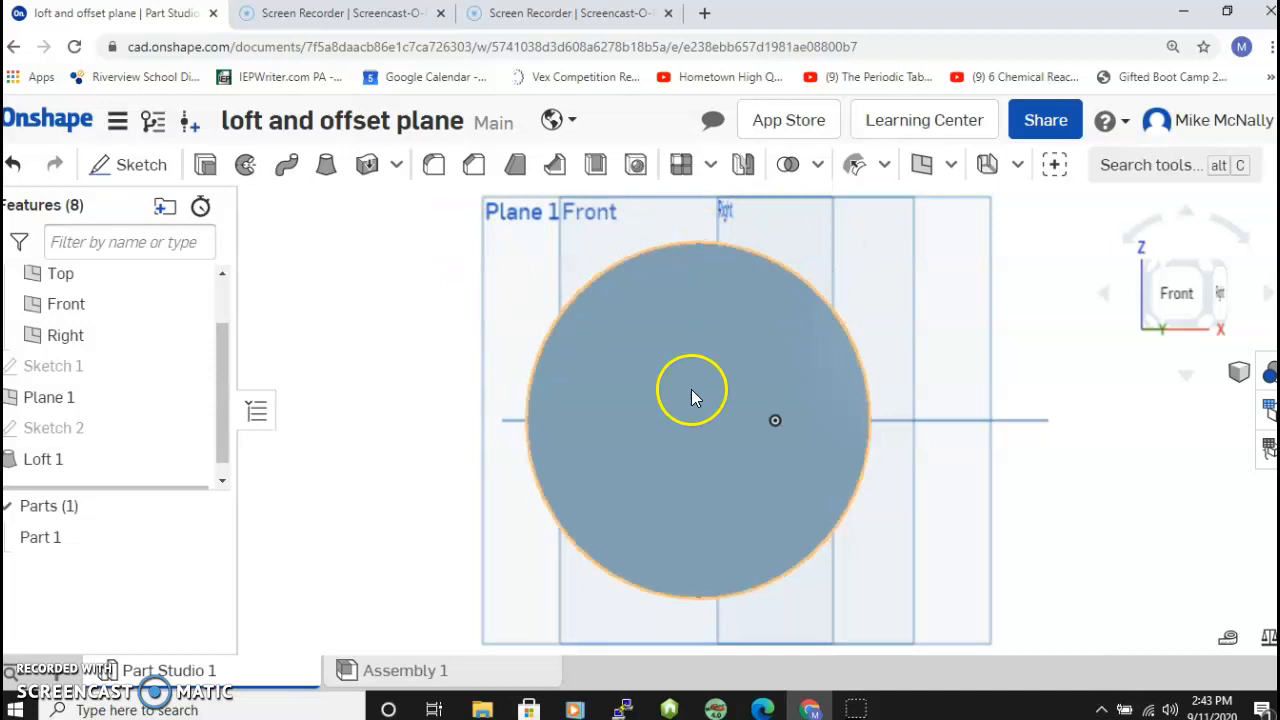
pyautogui.click(135, 172)
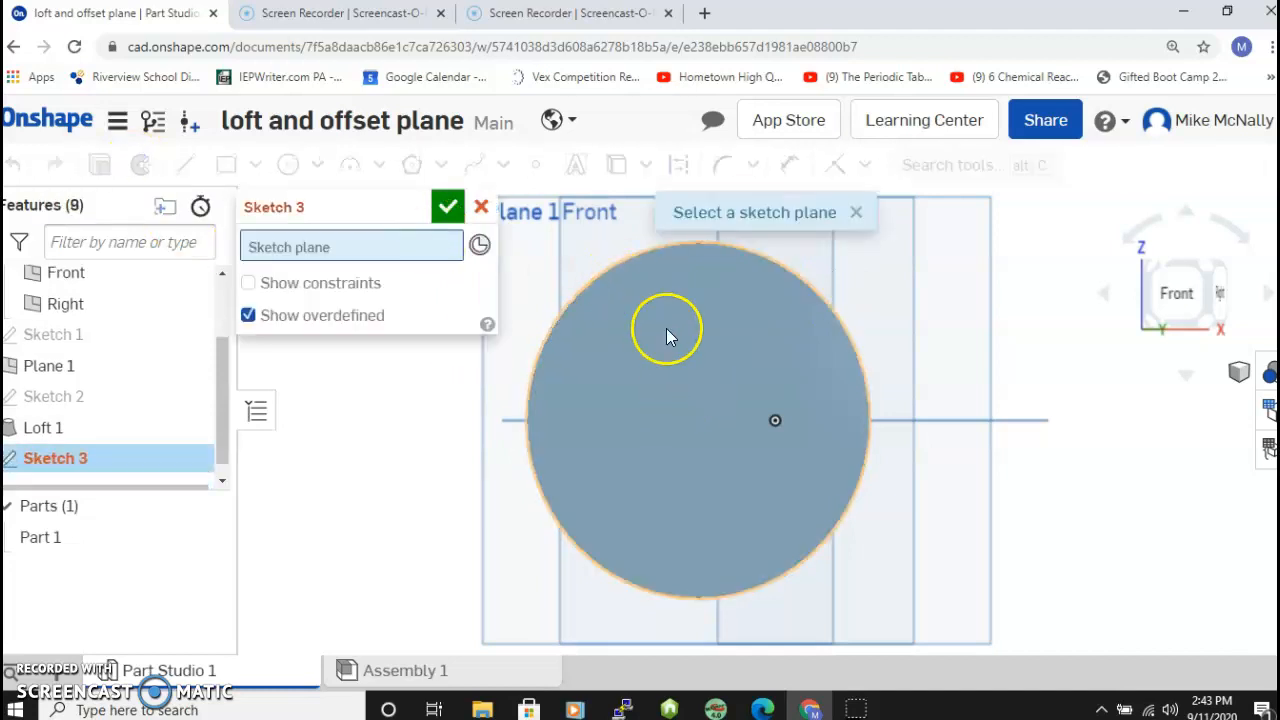
pyautogui.click(688, 409)
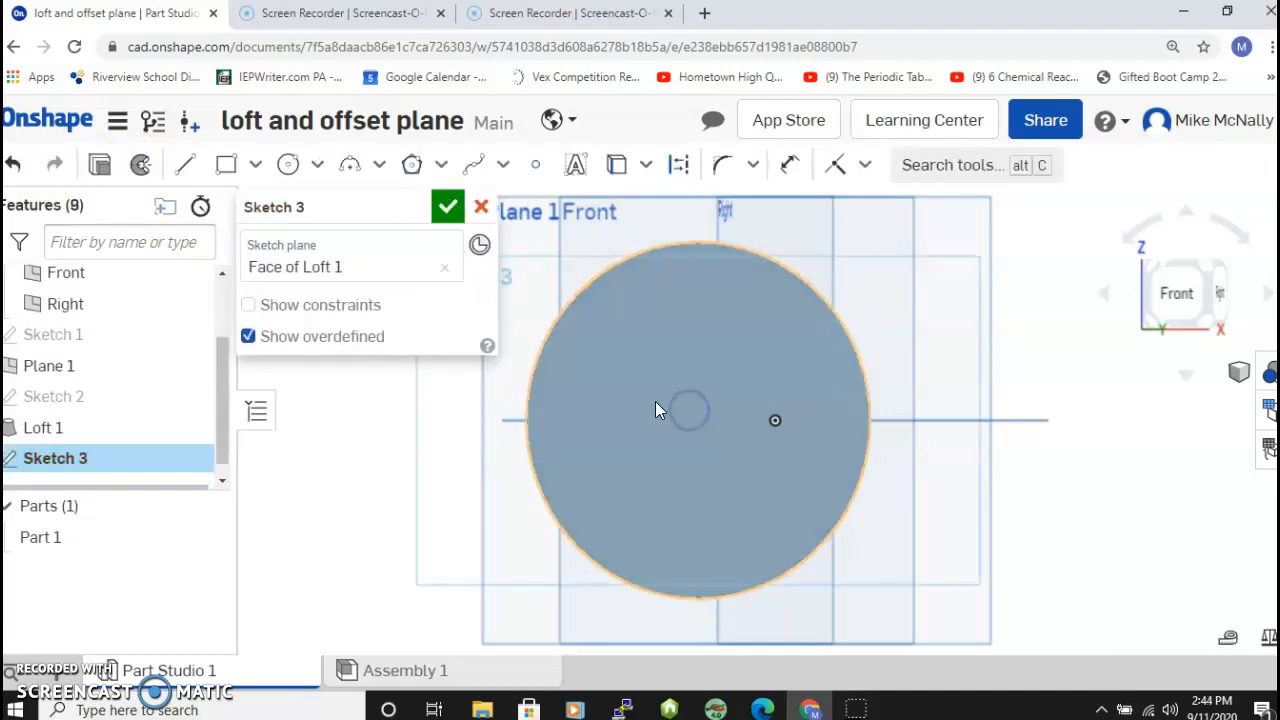
pyautogui.click(317, 164)
pyautogui.click(333, 212)
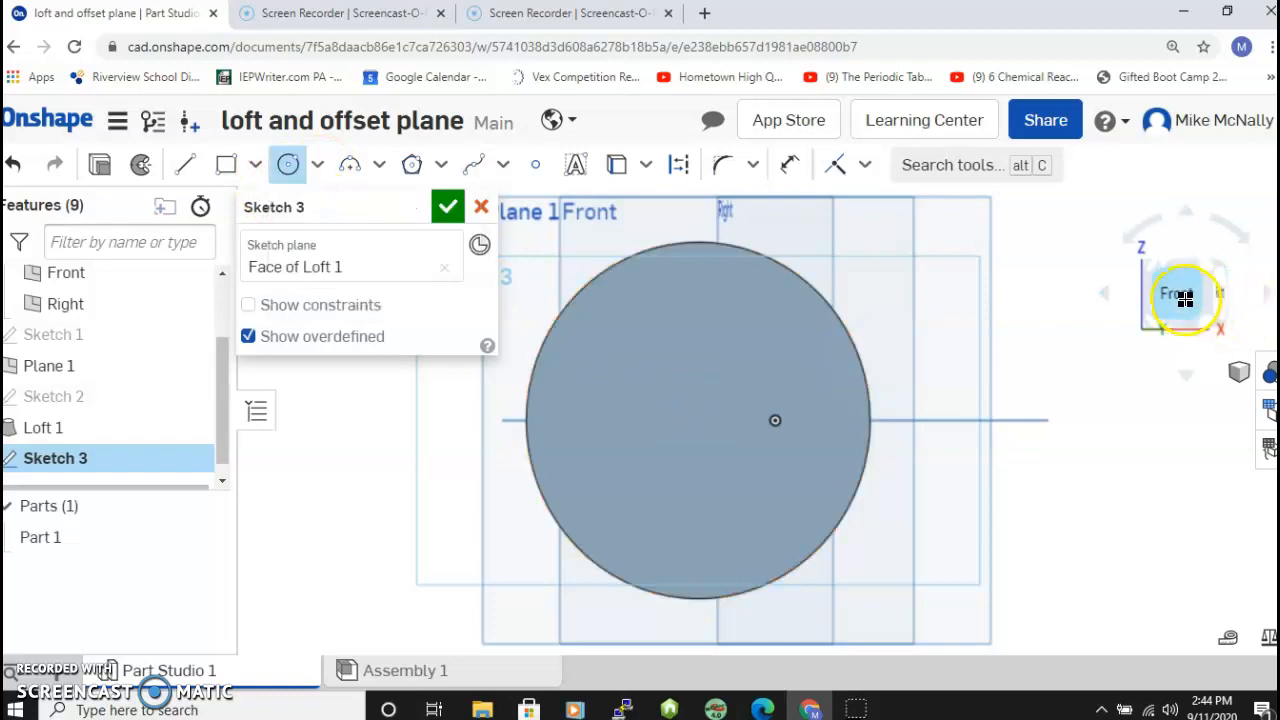
pyautogui.click(481, 207)
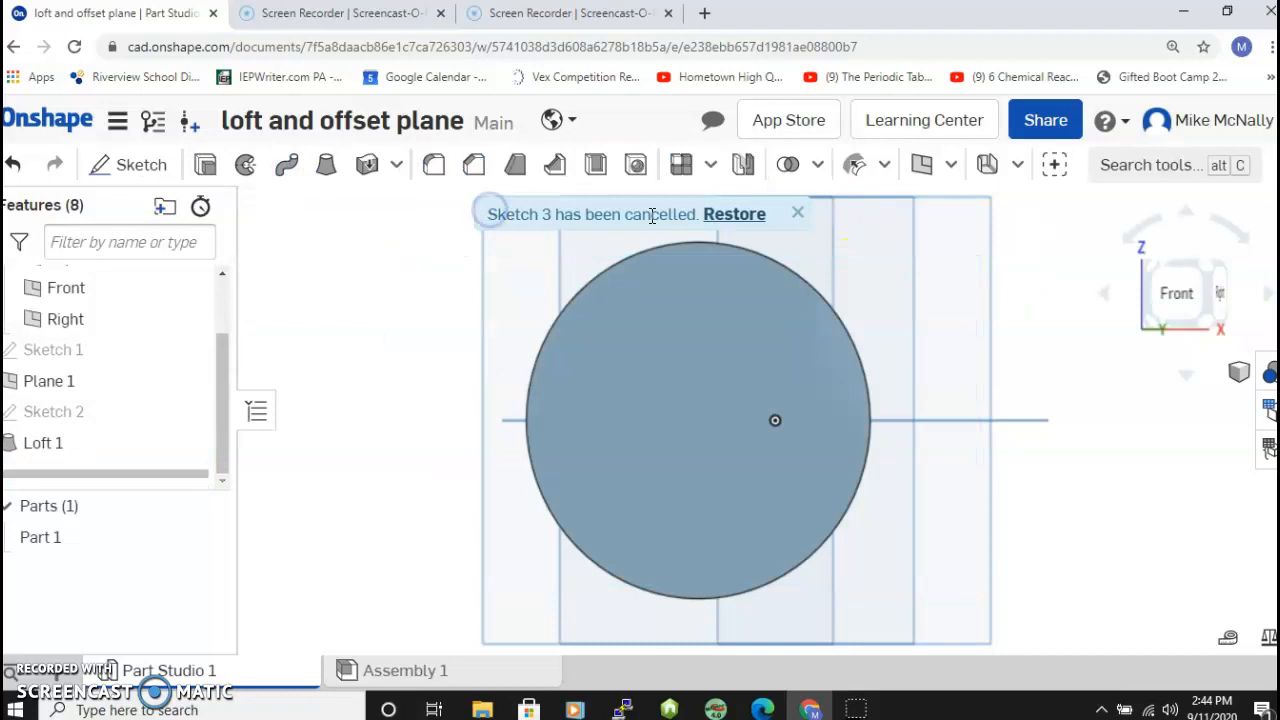
# Step: Sketch a center-point circle about 3.63 in in diameter on the loft's large end face, centered on the origin, and accept the sketch
pyautogui.click(1174, 300)
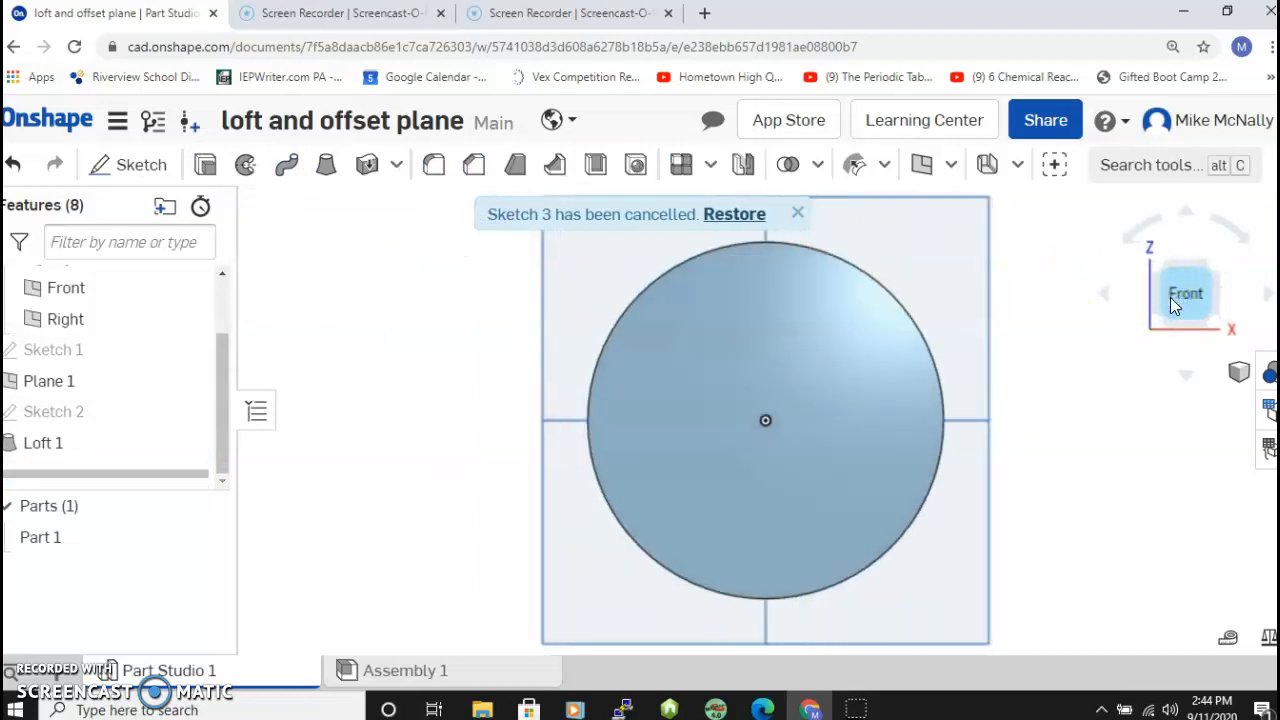
pyautogui.click(141, 172)
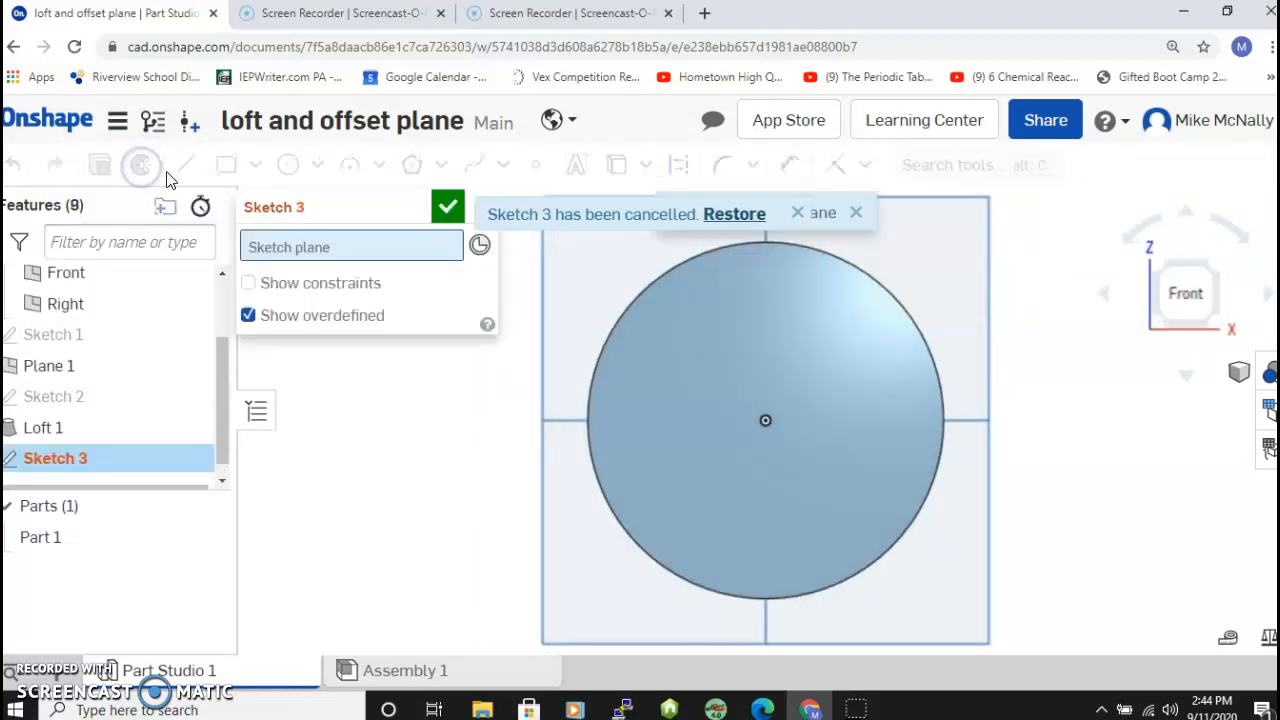
pyautogui.click(713, 368)
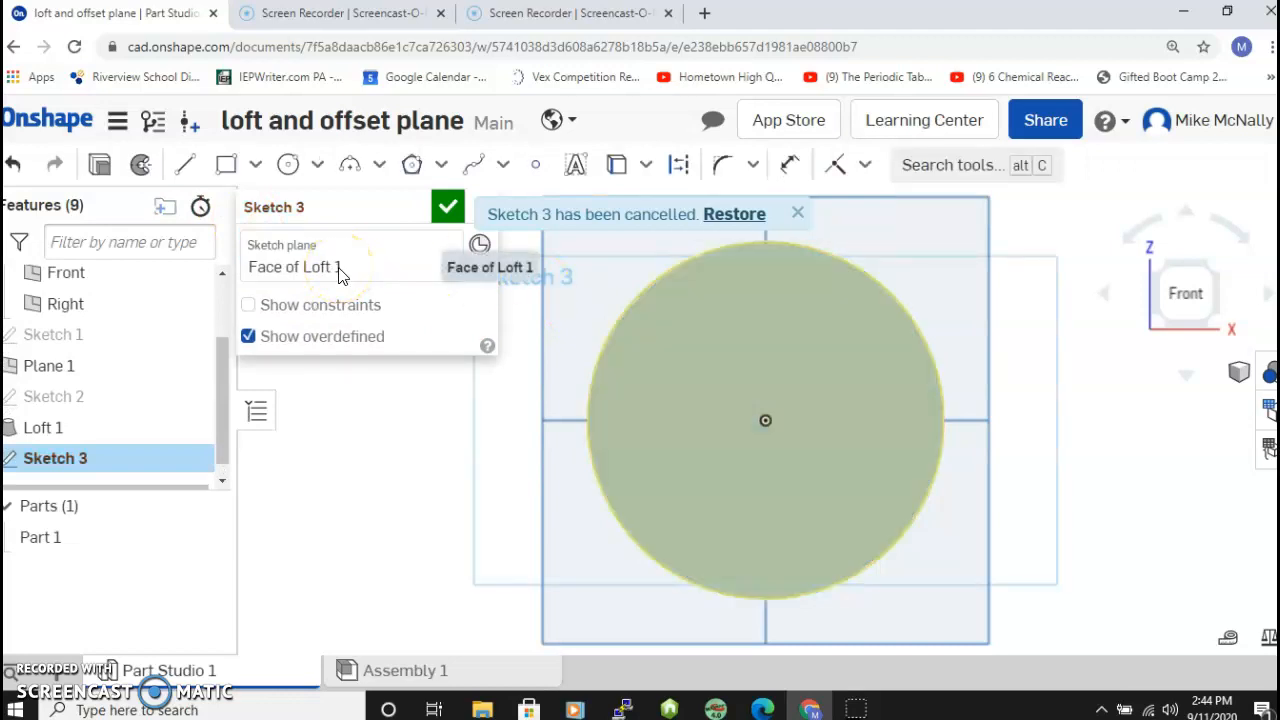
pyautogui.click(318, 165)
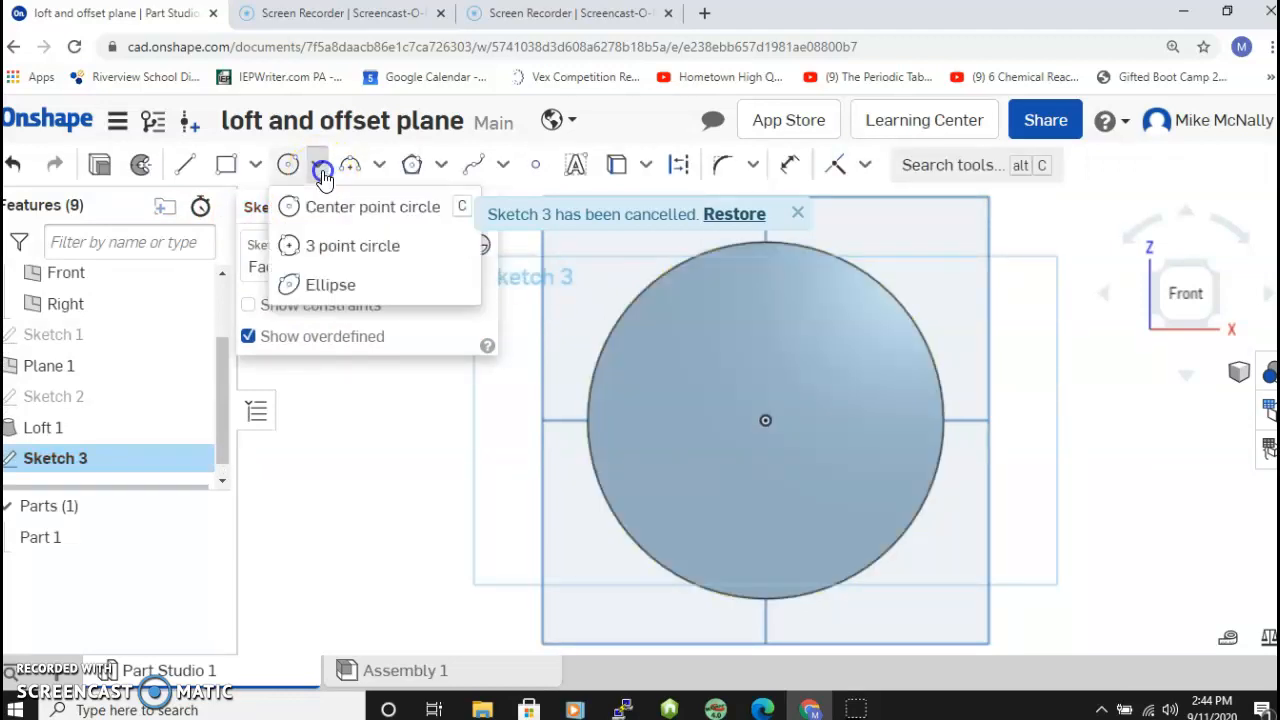
pyautogui.click(330, 207)
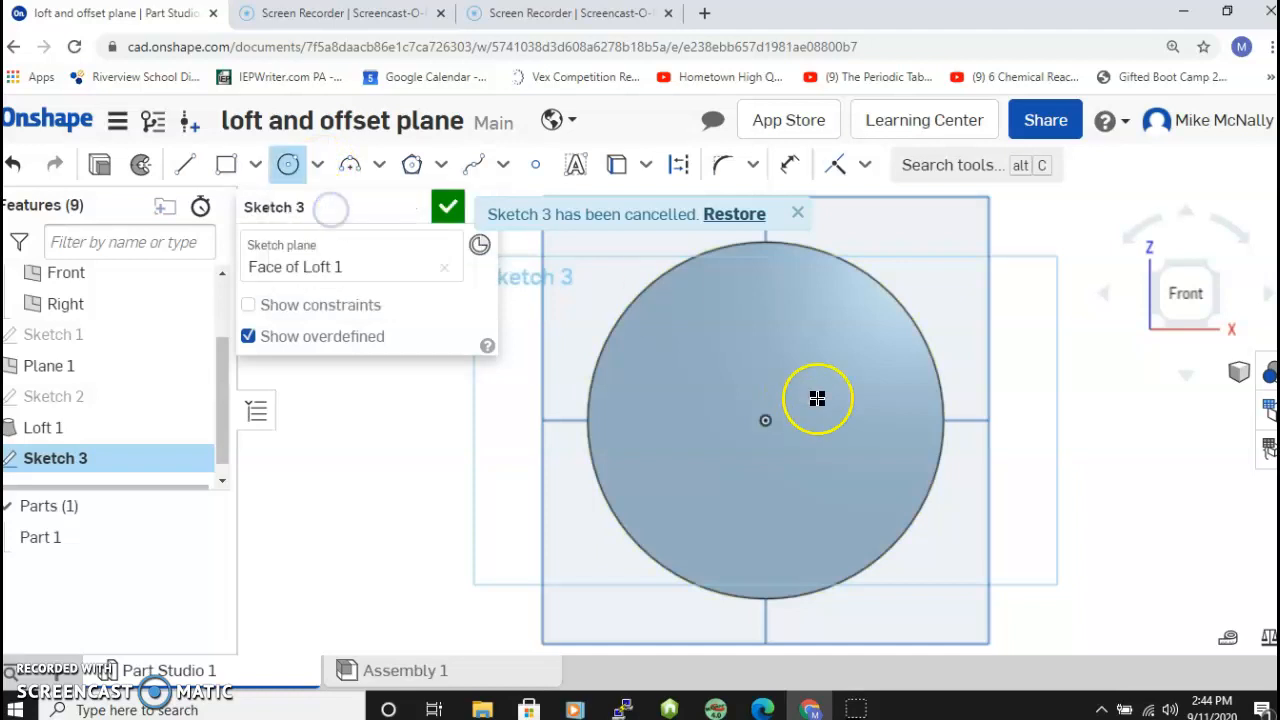
pyautogui.click(760, 420)
pyautogui.click(837, 530)
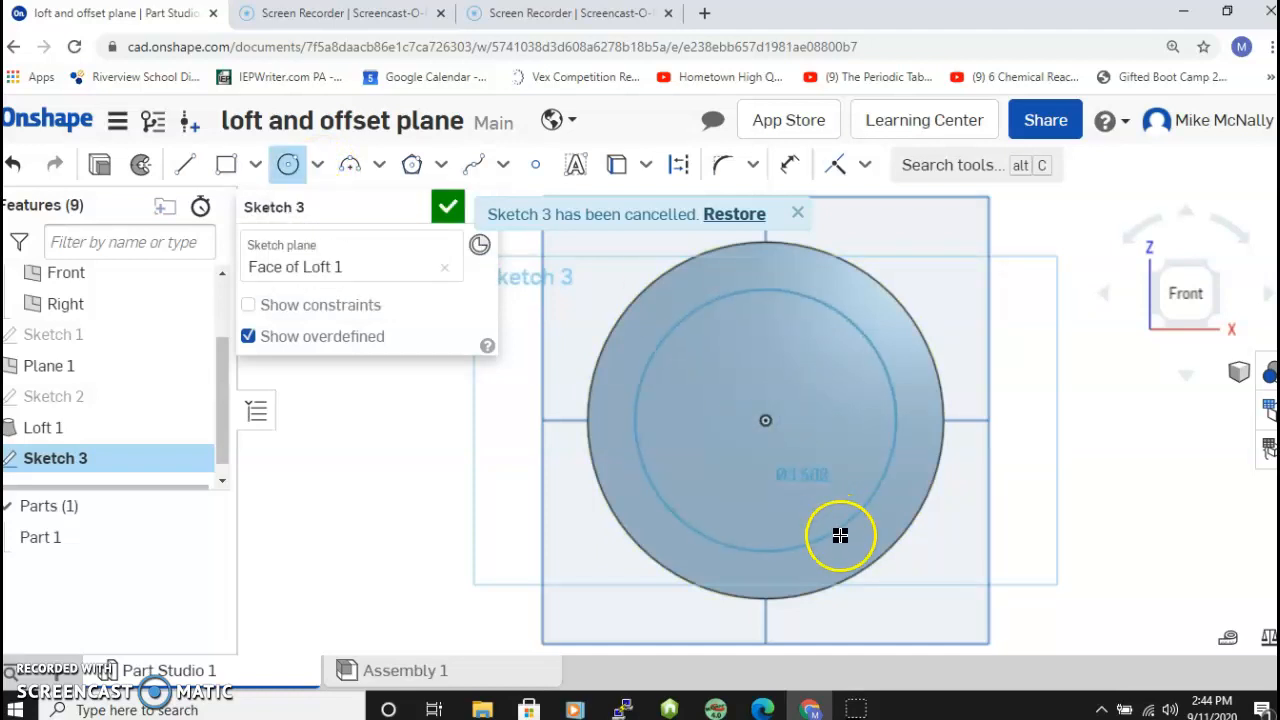
pyautogui.click(840, 534)
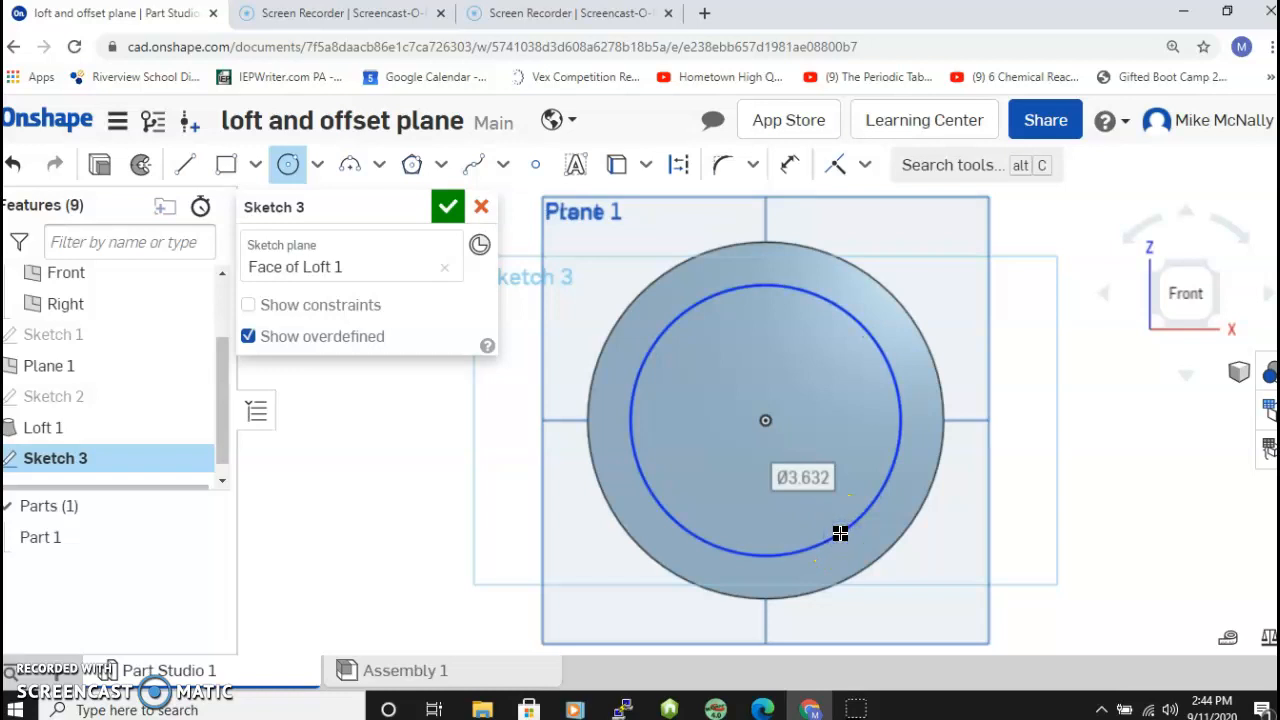
pyautogui.click(447, 207)
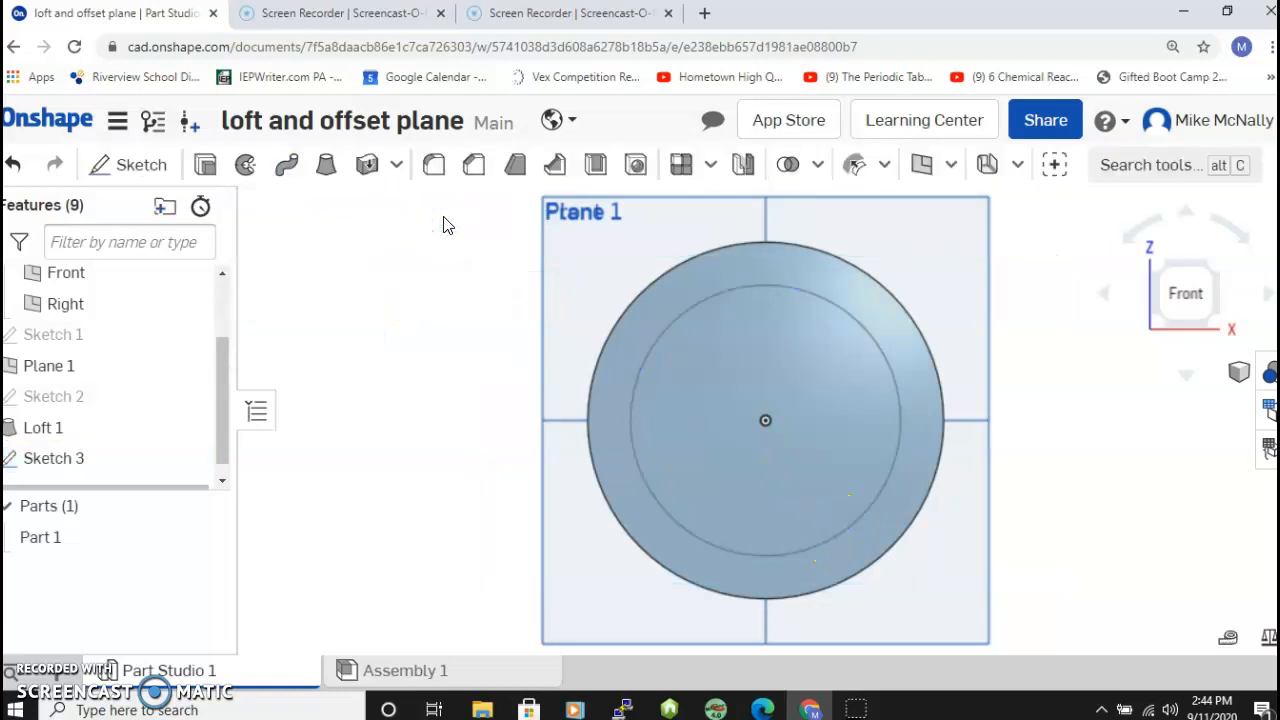
# Step: Sketch a center-point circle about 1.44 in in diameter on the loft's small end face, centered on the origin, and accept the sketch
pyautogui.press('Left')
pyautogui.press('Left')
pyautogui.press('Left')
pyautogui.press('Left')
pyautogui.press('Left')
pyautogui.press('Left')
pyautogui.press('Left')
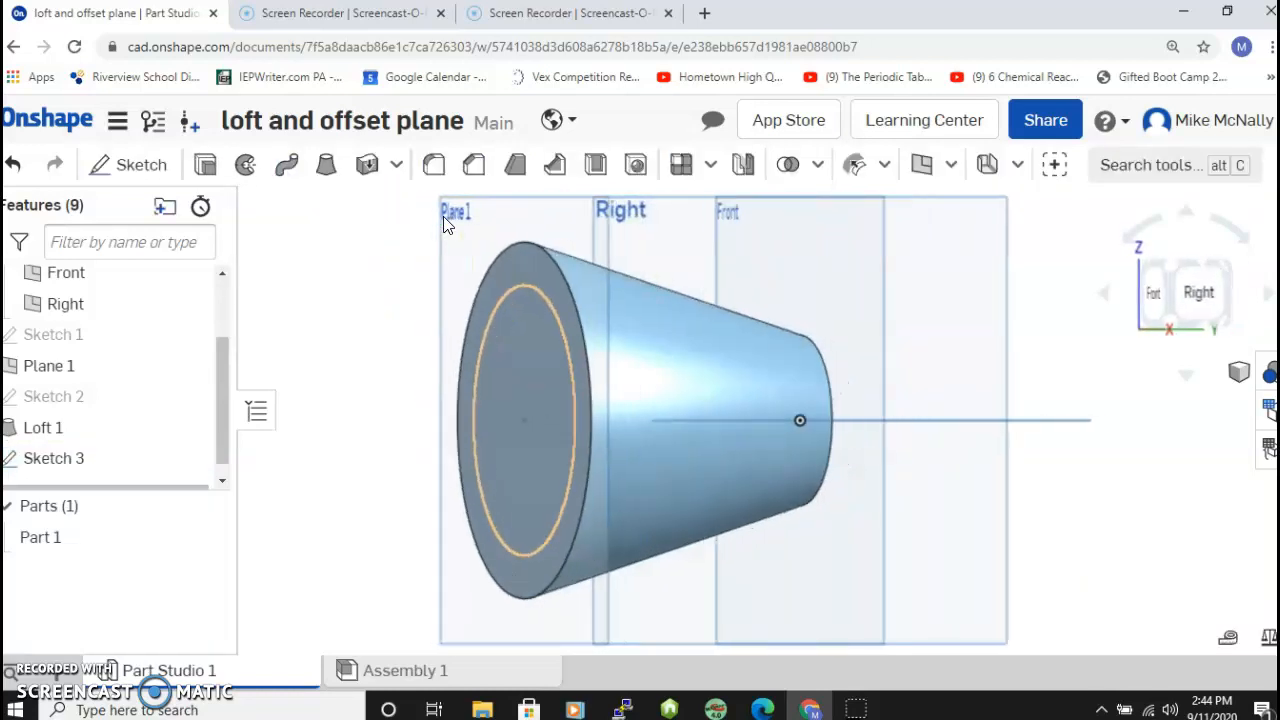
pyautogui.press('Left')
pyautogui.press('Left')
pyautogui.press('Left')
pyautogui.press('Left')
pyautogui.press('Left')
pyautogui.press('Left')
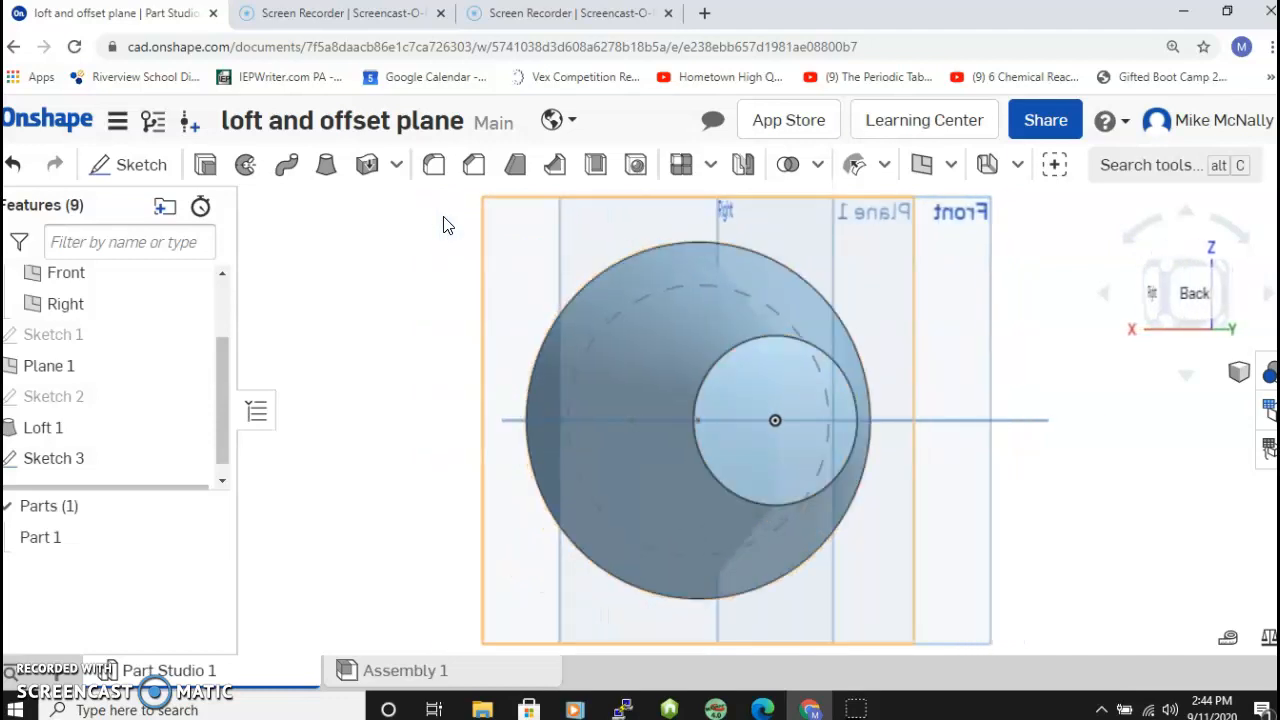
pyautogui.click(110, 164)
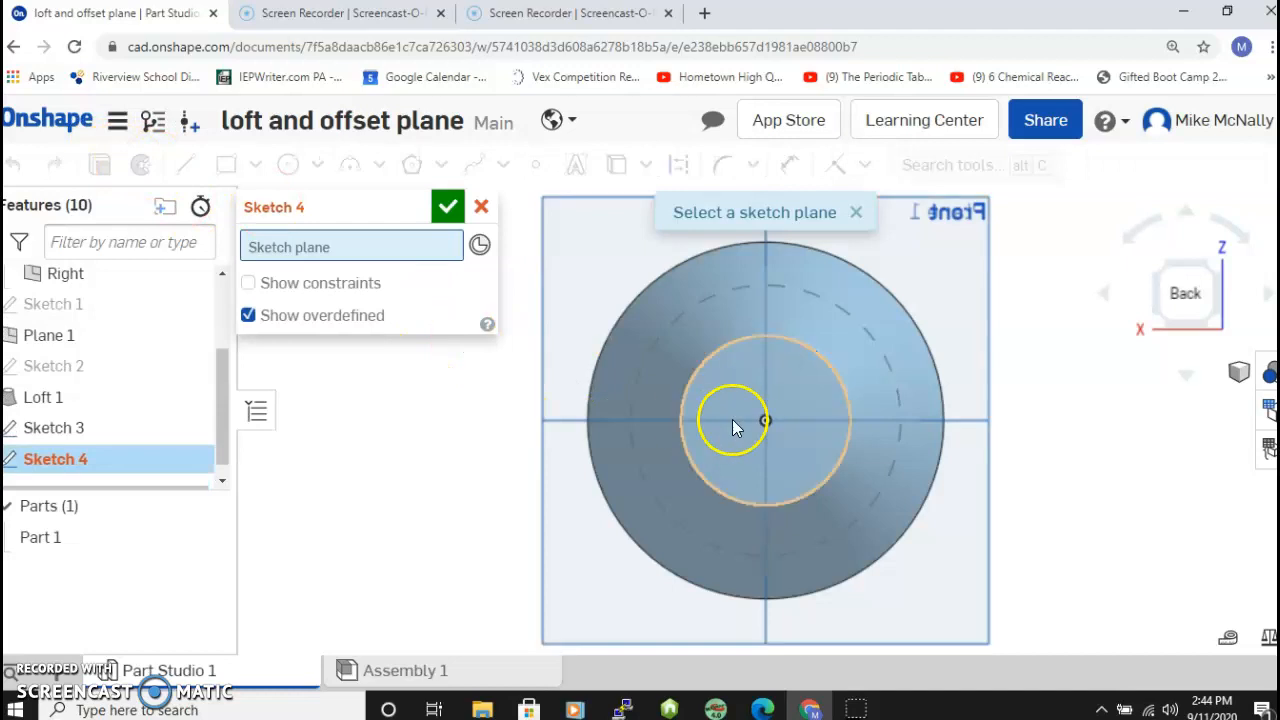
pyautogui.click(739, 421)
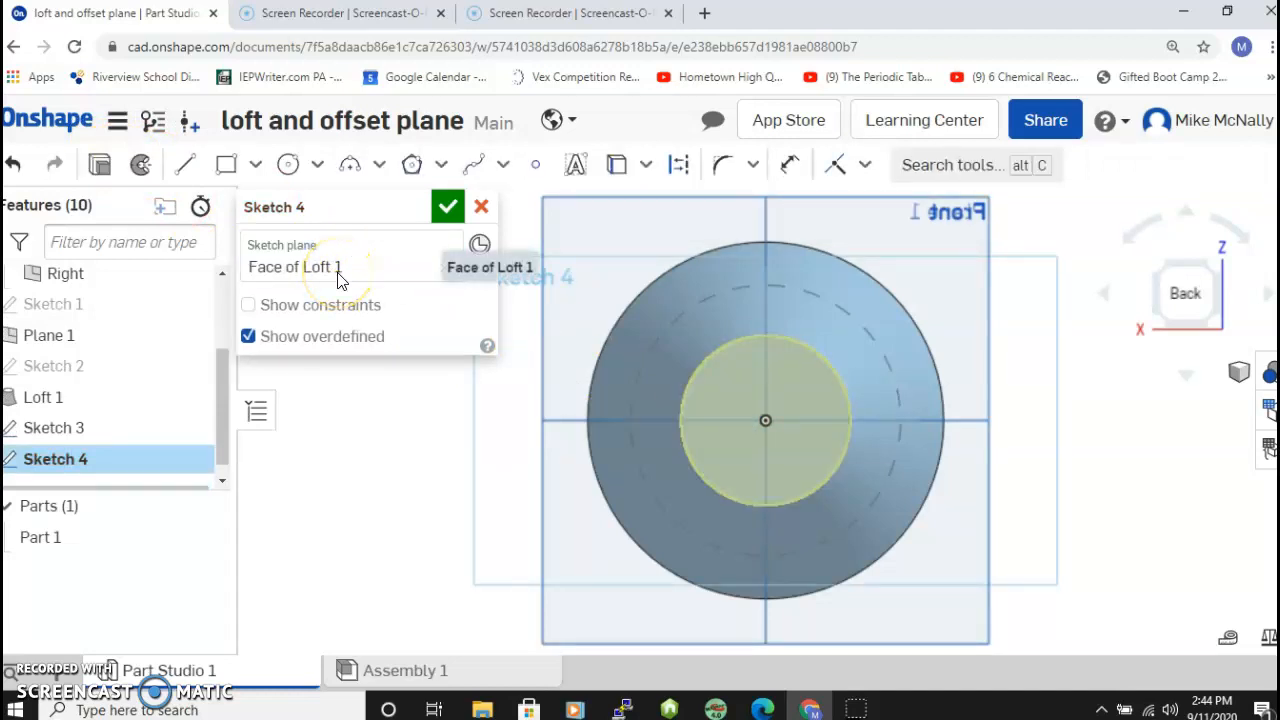
pyautogui.click(317, 165)
pyautogui.click(324, 210)
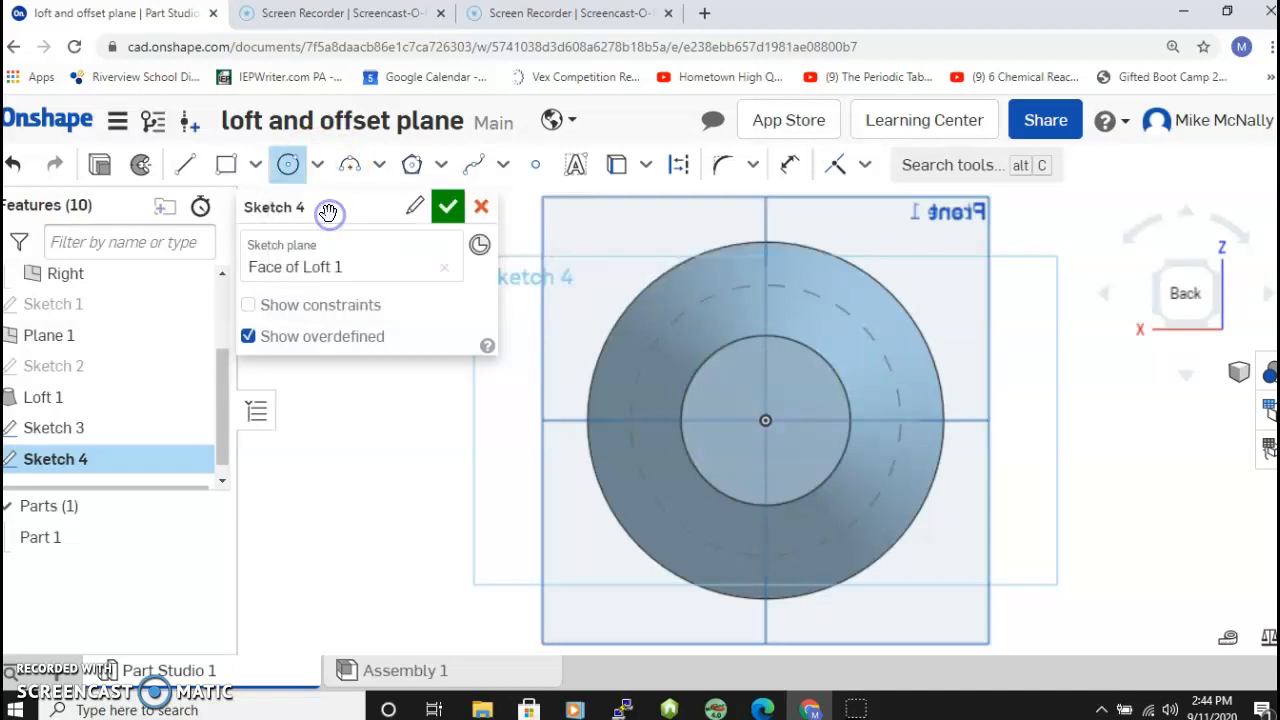
pyautogui.click(764, 419)
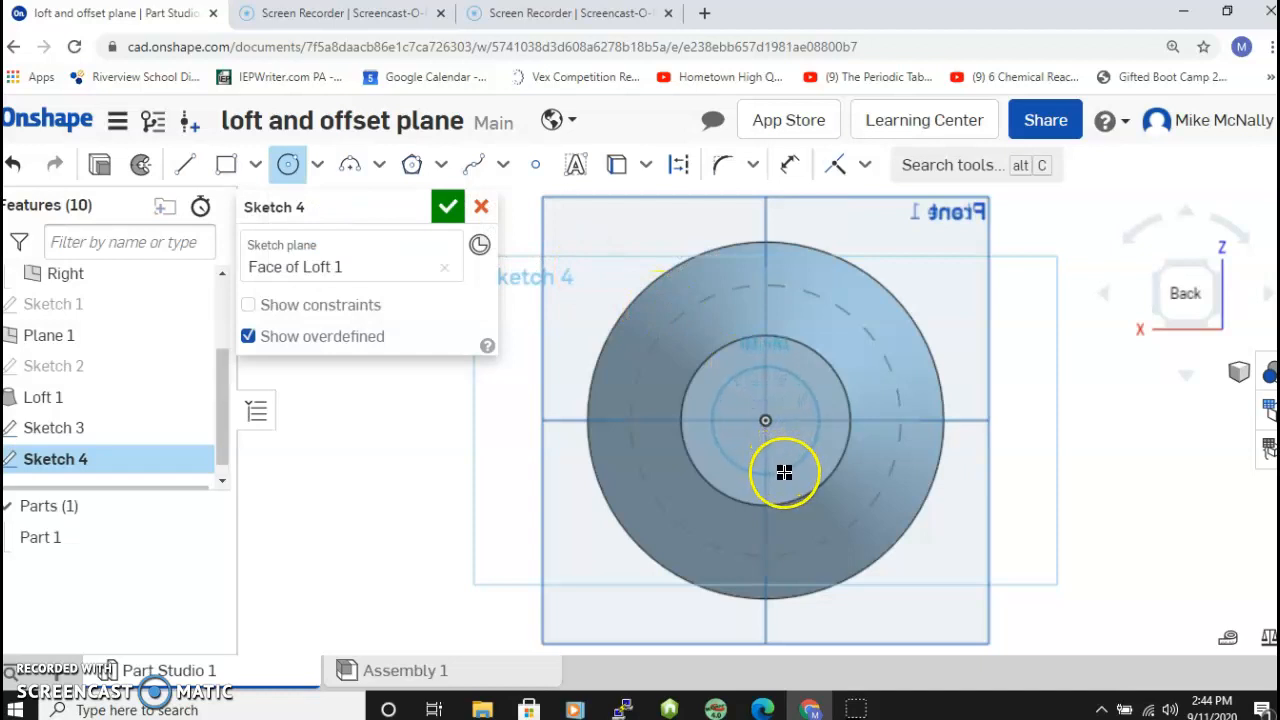
pyautogui.click(784, 470)
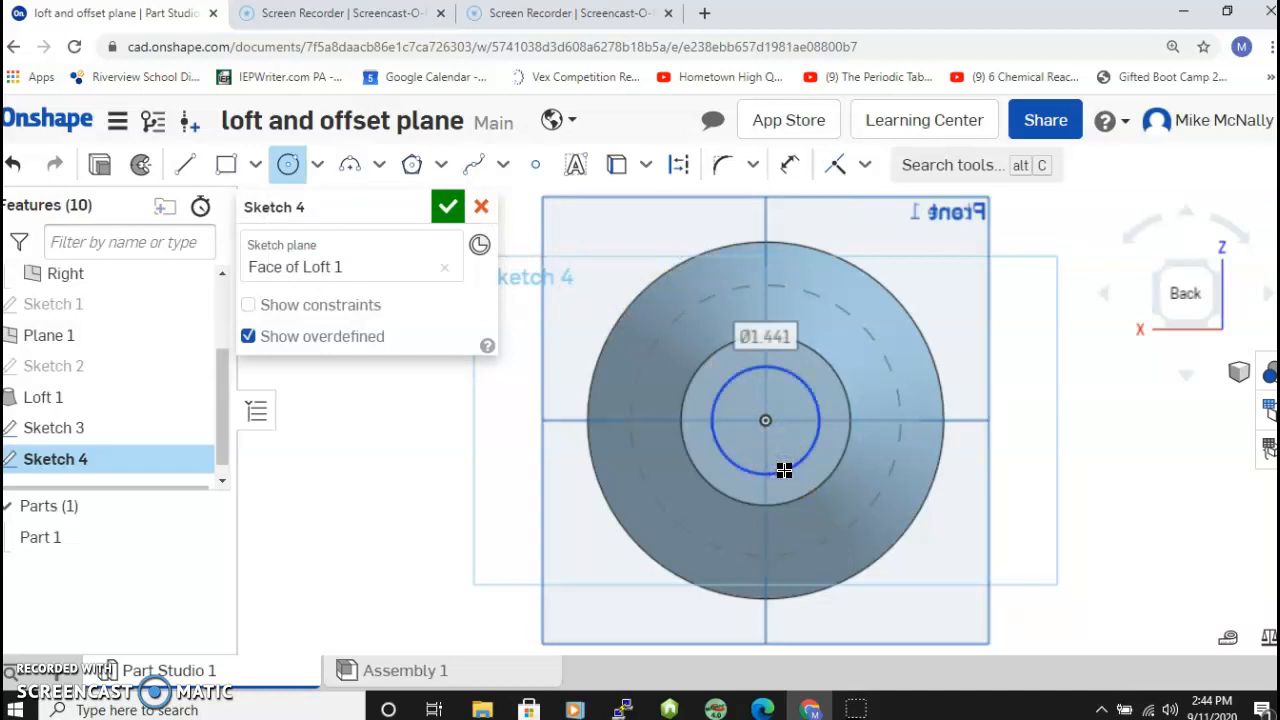
pyautogui.click(448, 206)
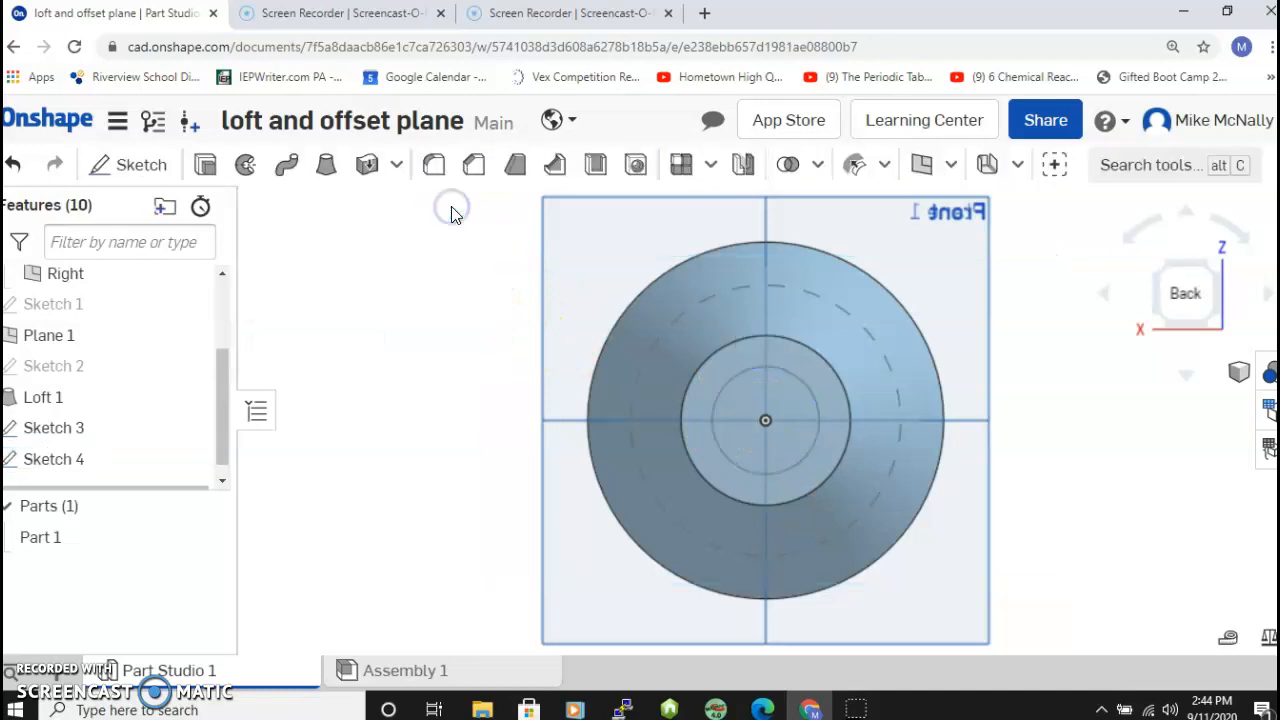
# Step: Start a solid loft with the inner circle on the cone's large end face as the first profile
pyautogui.press('Right')
pyautogui.press('Right')
pyautogui.press('Right')
pyautogui.press('Right')
pyautogui.press('Right')
pyautogui.press('Right')
pyautogui.press('Right')
pyautogui.press('Right')
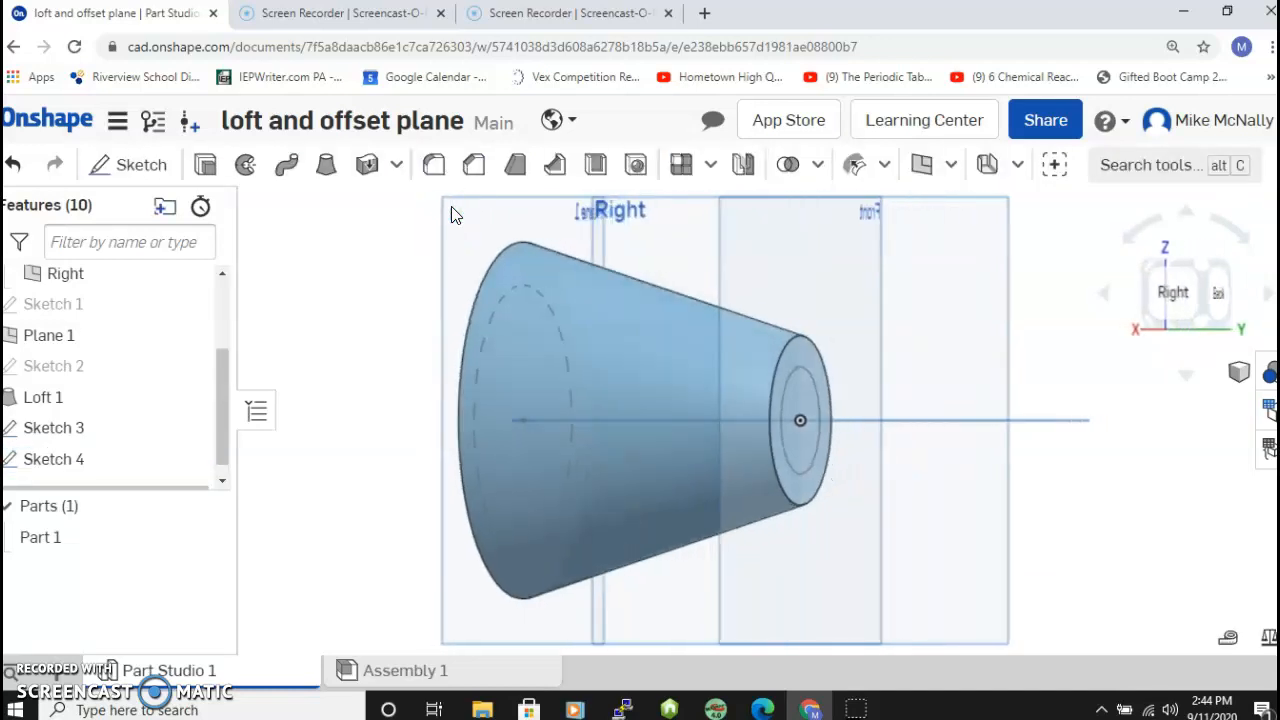
pyautogui.press('Right')
pyautogui.press('Right')
pyautogui.click(526, 216)
pyautogui.click(251, 212)
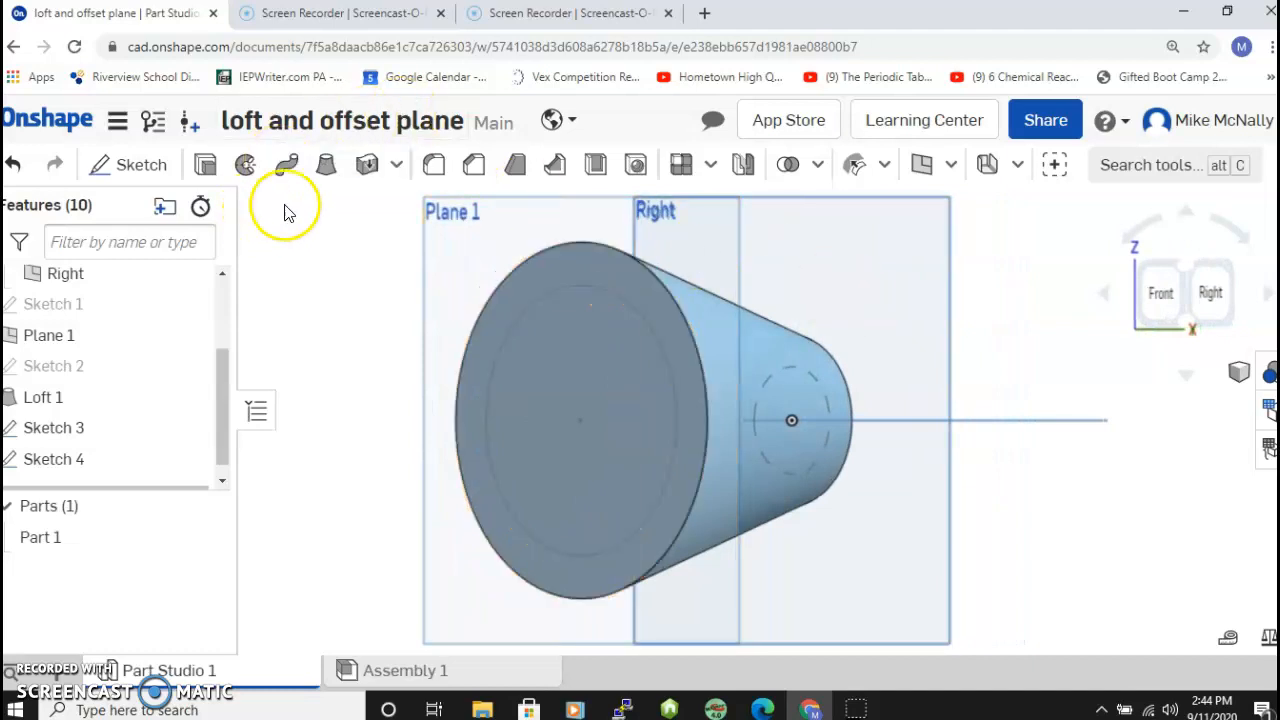
pyautogui.click(326, 164)
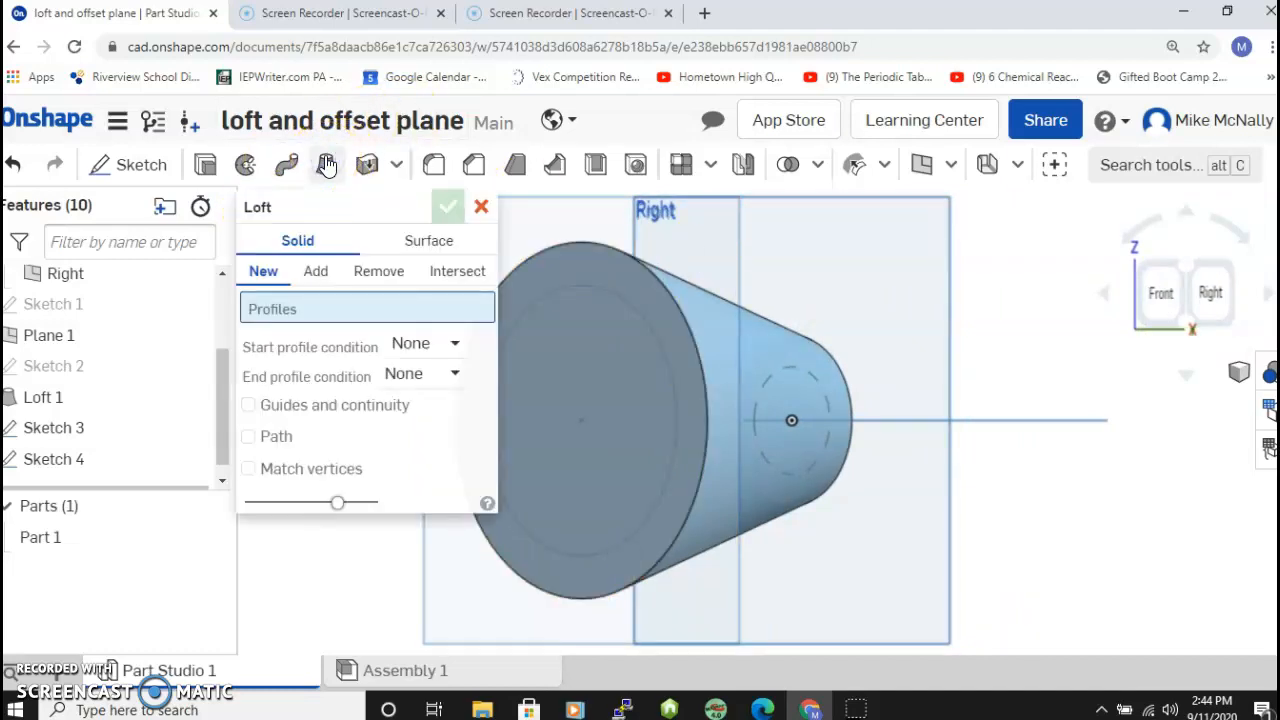
pyautogui.click(610, 352)
# Step: Add the inner circle on the cone's small end face as the loft's second profile
pyautogui.click(793, 452)
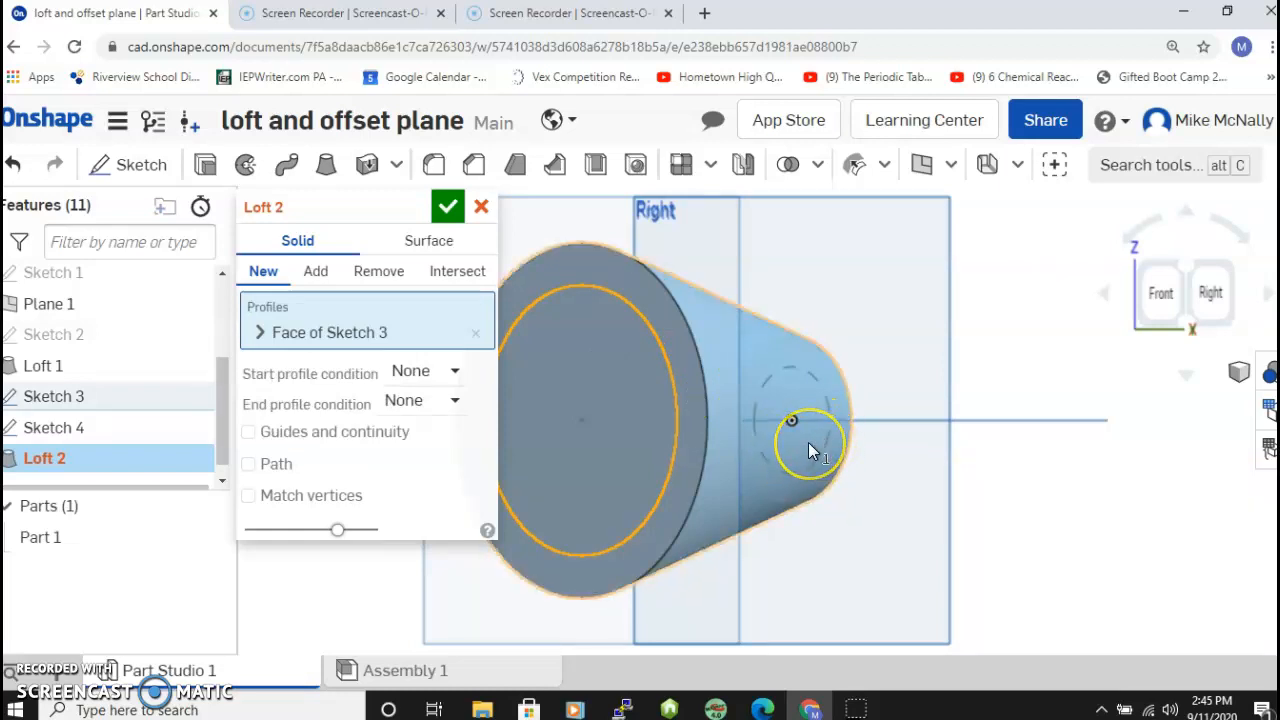
pyautogui.press('Left')
pyautogui.press('Left')
pyautogui.press('Left')
pyautogui.press('Left')
pyautogui.press('Left')
pyautogui.press('Left')
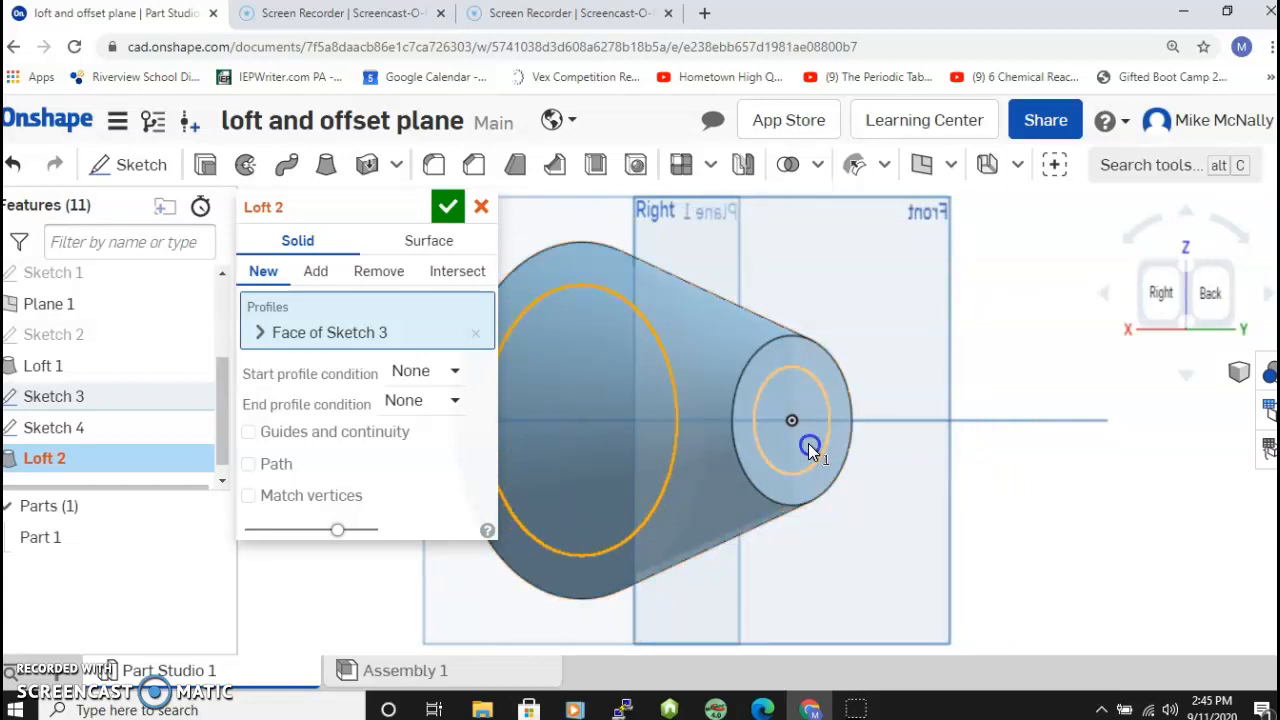
pyautogui.click(809, 446)
# Step: Set the loft to remove material from Part 1 and accept it
pyautogui.click(315, 273)
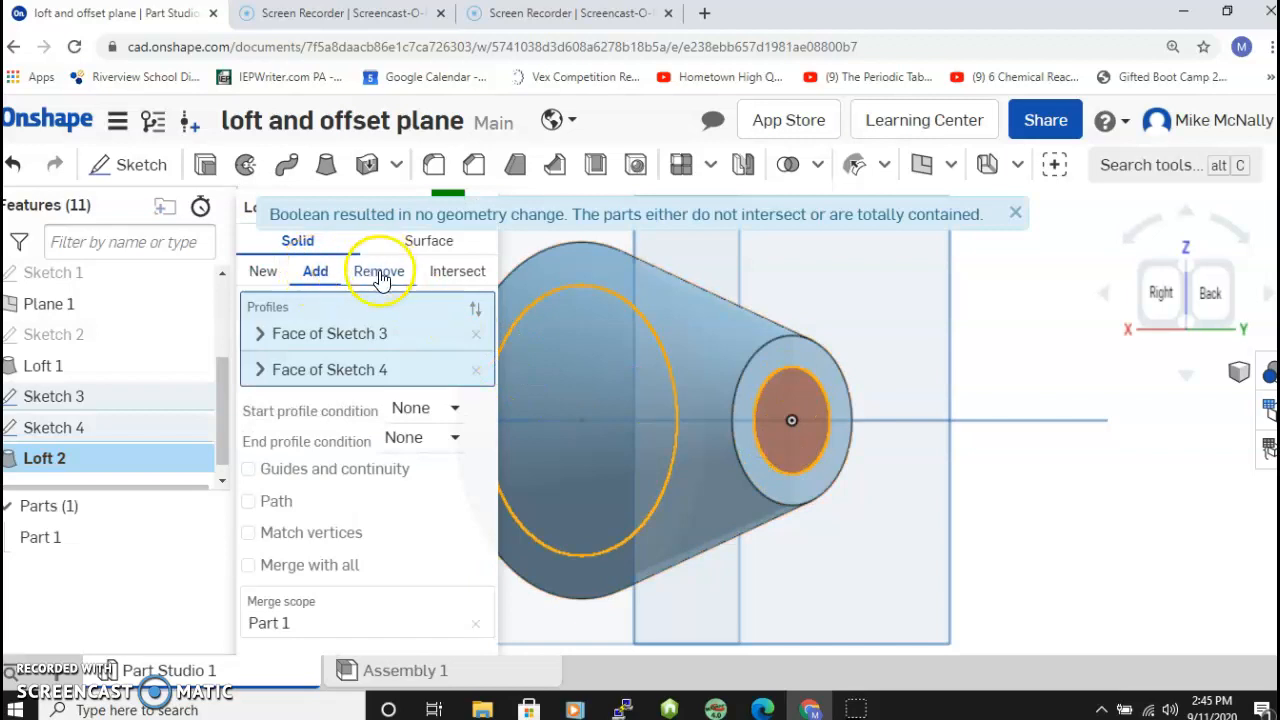
pyautogui.click(379, 274)
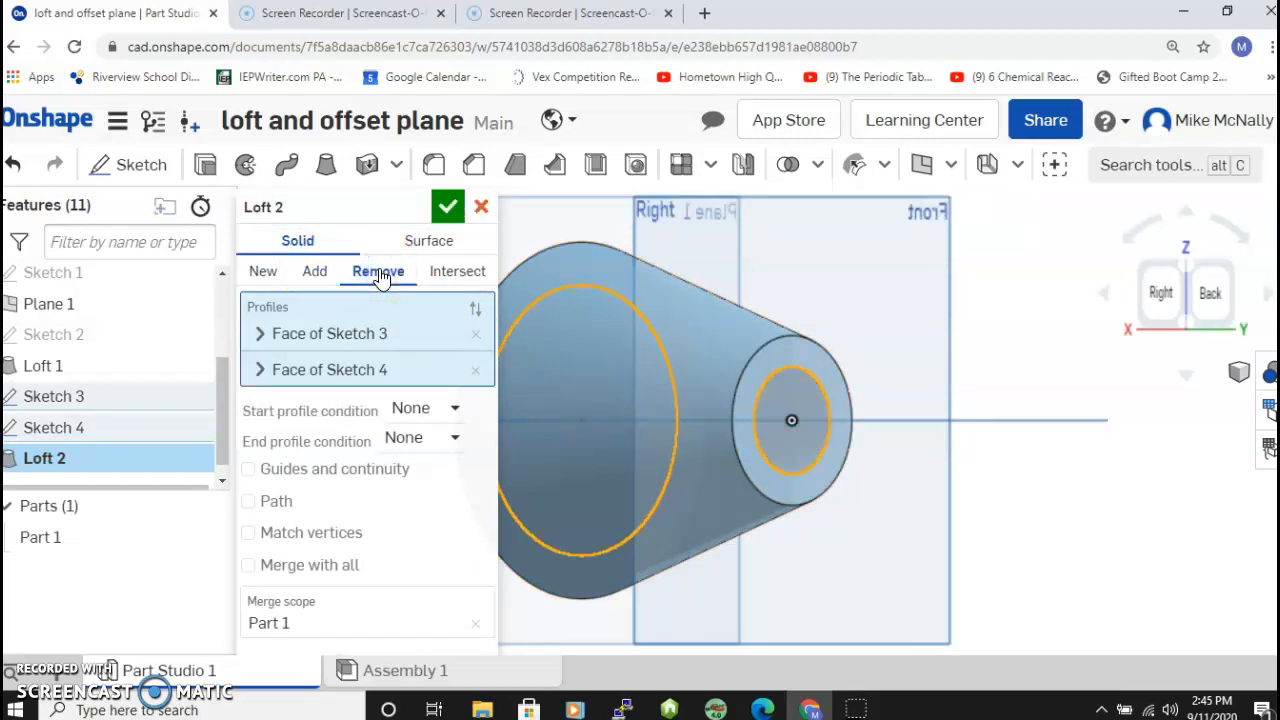
pyautogui.click(447, 206)
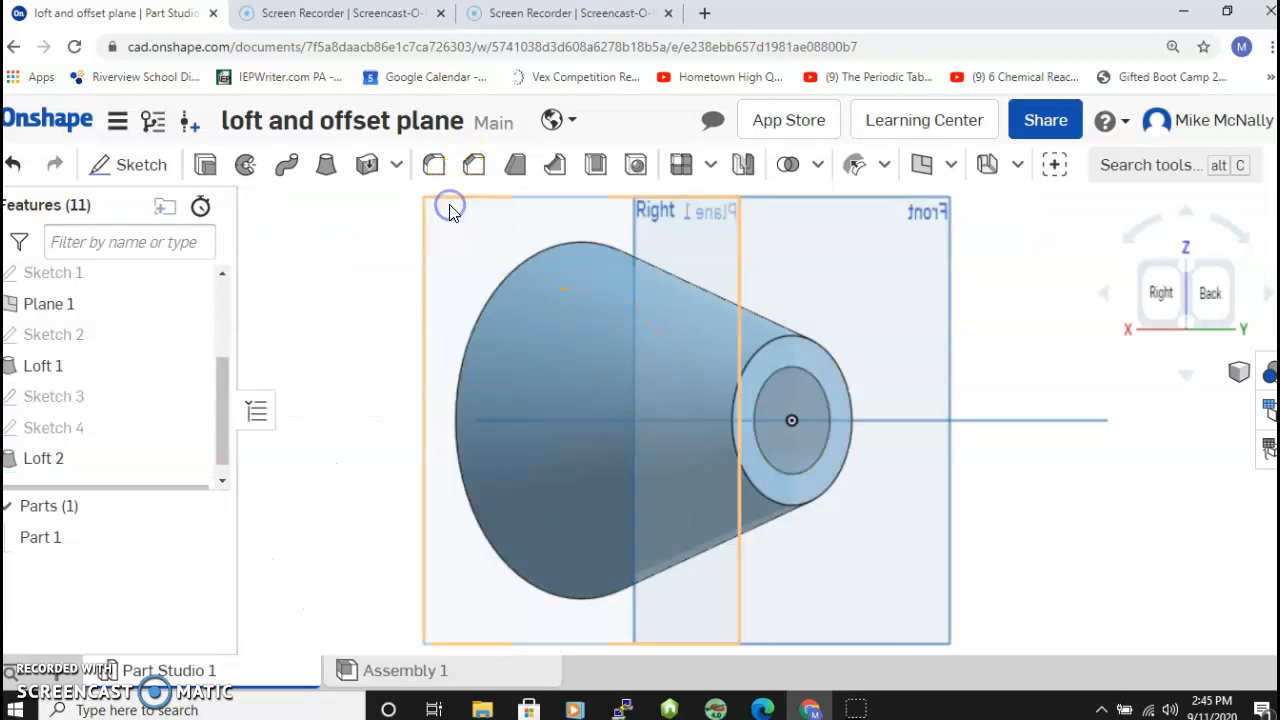
# Step: Examine the hollowed cone from both sides and look straight through its opening from the front
pyautogui.press('Right')
pyautogui.press('Right')
pyautogui.press('Right')
pyautogui.press('Right')
pyautogui.press('Right')
pyautogui.press('Right')
pyautogui.press('Right')
pyautogui.press('Right')
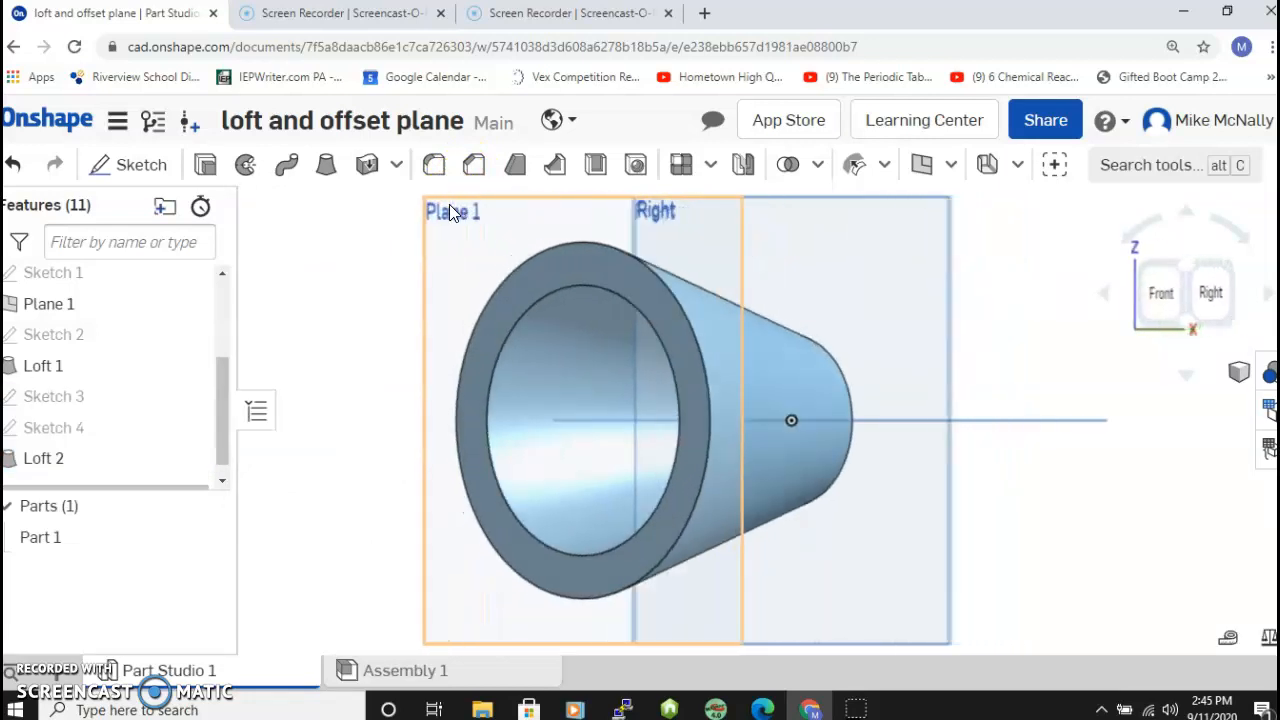
pyautogui.press('Right')
pyautogui.press('Right')
pyautogui.press('Right')
pyautogui.press('Right')
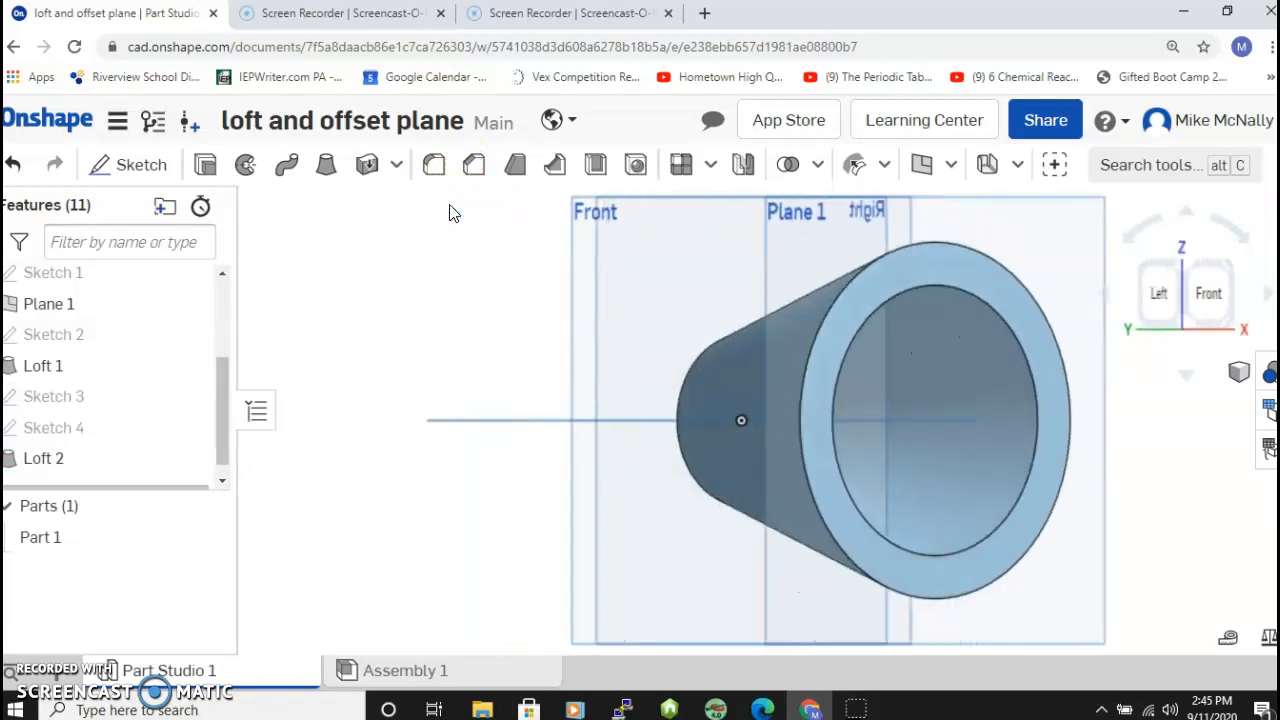
pyautogui.press('Right')
pyautogui.press('Left')
pyautogui.press('Left')
pyautogui.press('Left')
pyautogui.press('Left')
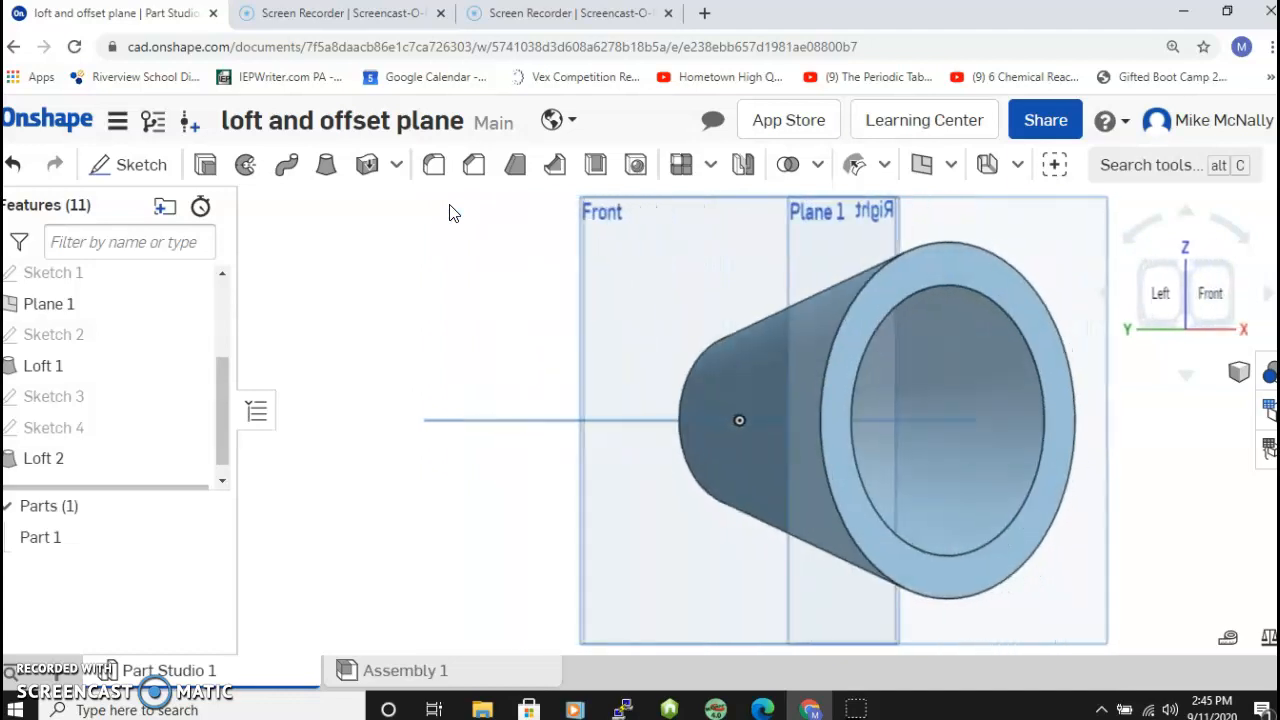
pyautogui.press('Left')
pyautogui.press('Left')
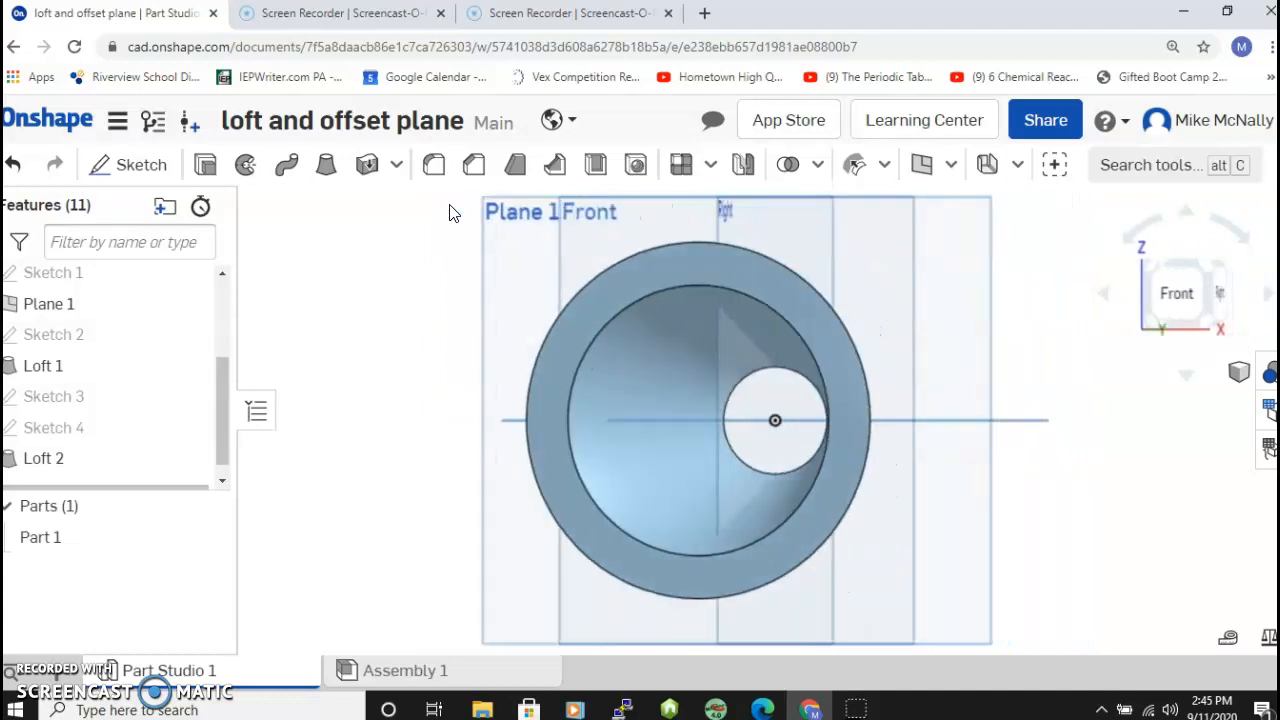
pyautogui.press('Left')
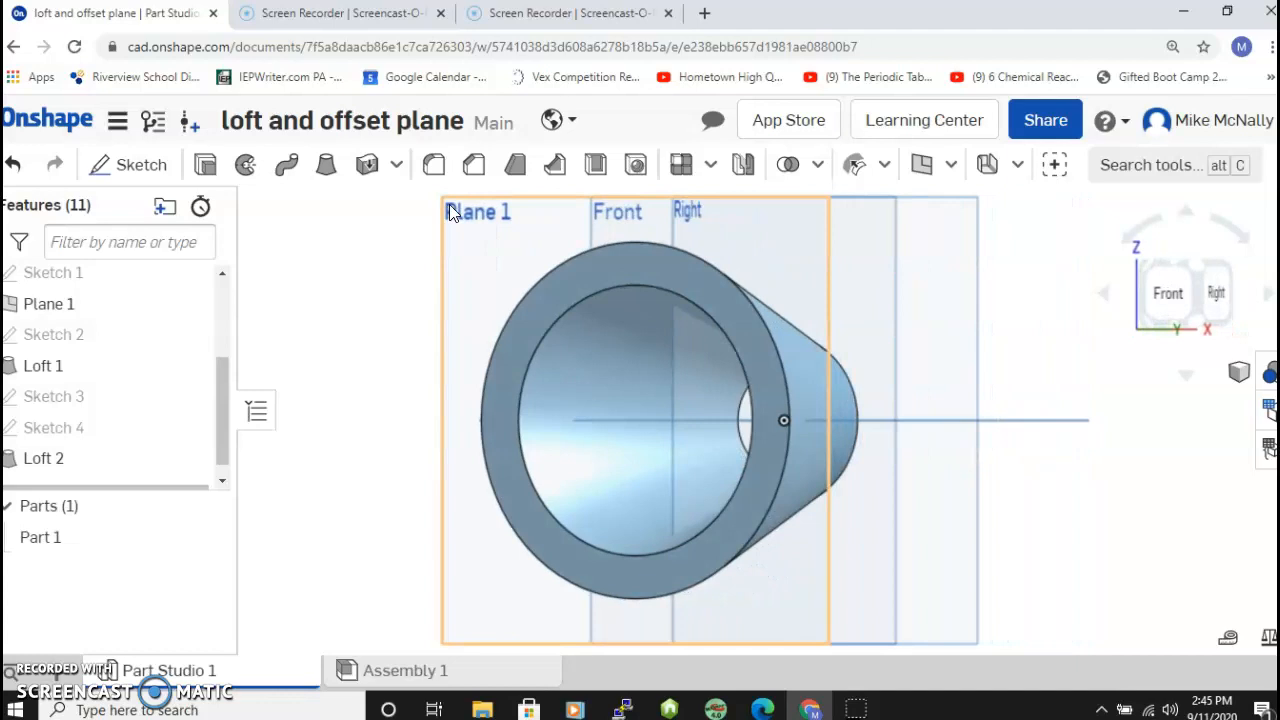
pyautogui.press('Right')
pyautogui.press('Right')
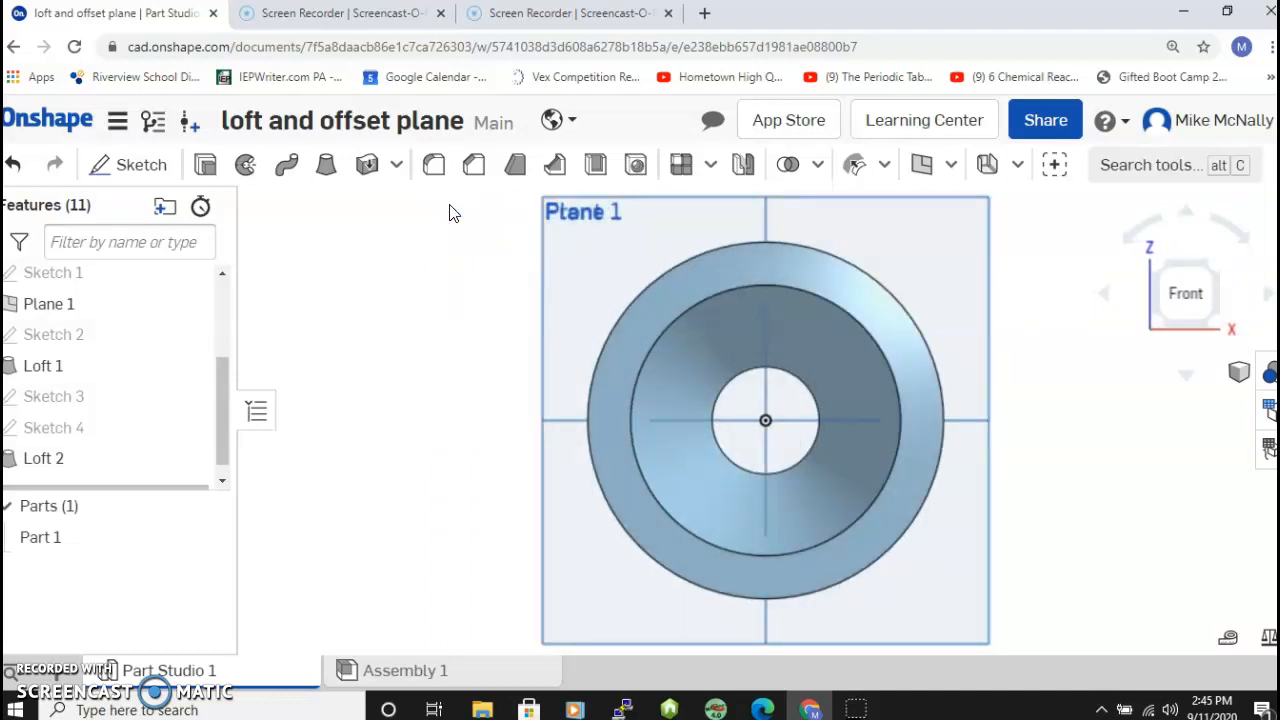